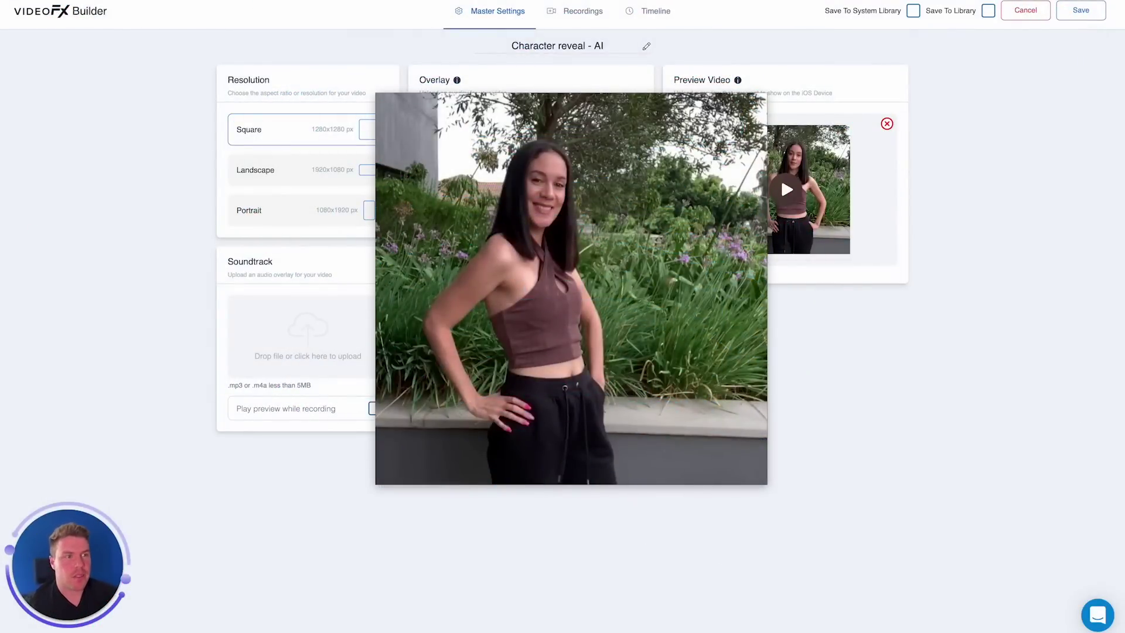
- Watch the floating preview of the 'Character reveal - AI' VideoFX project
mouse_move(572, 471)
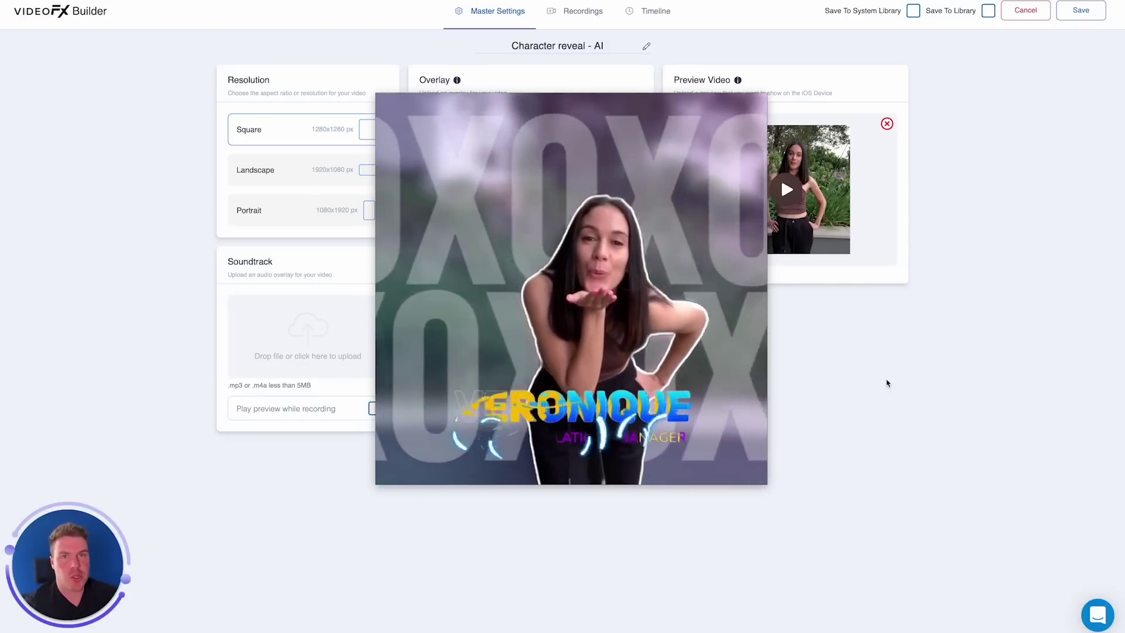
mouse_move(625, 371)
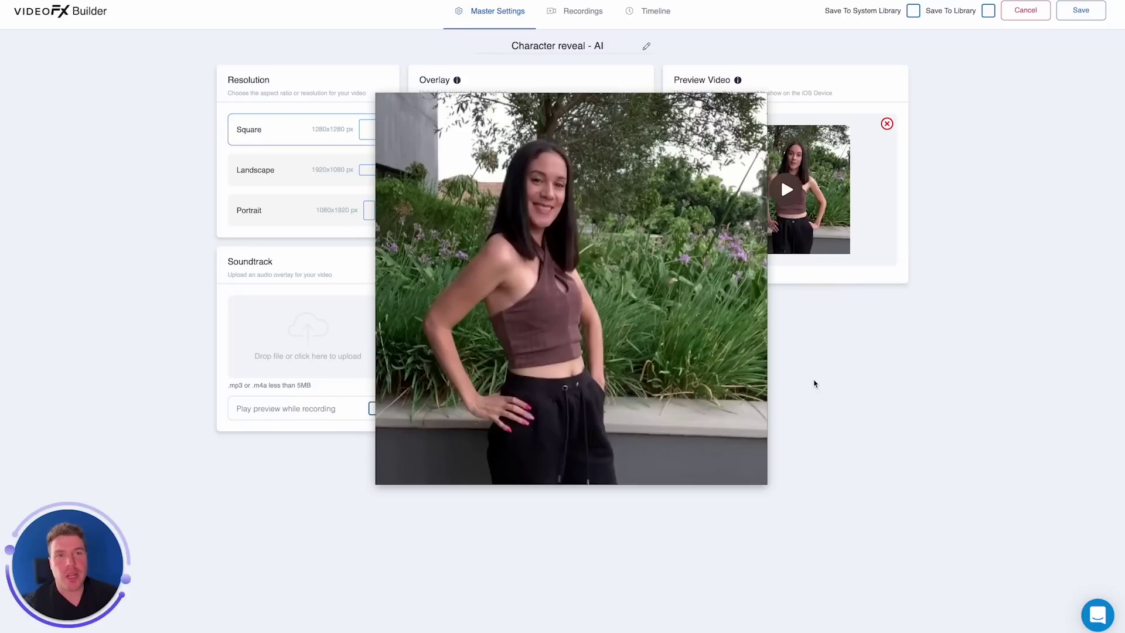
- Close the floating preview and create a 1280 × 1280 px custom-size Canva design
mouse_move(638, 226)
left_click(759, 104)
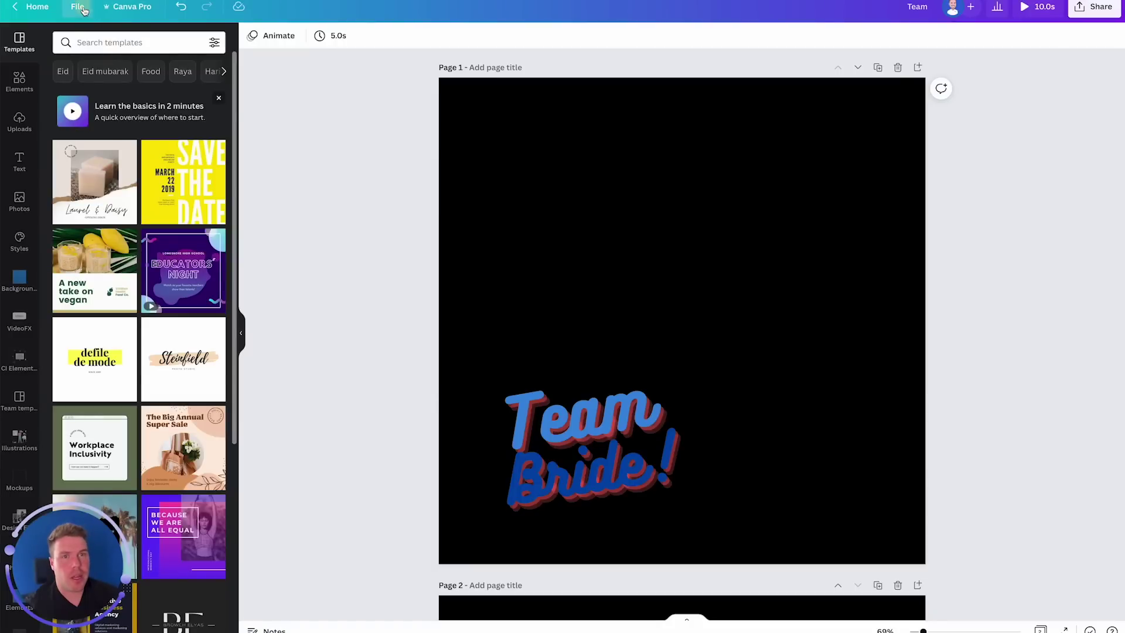
left_click(77, 6)
left_click(91, 86)
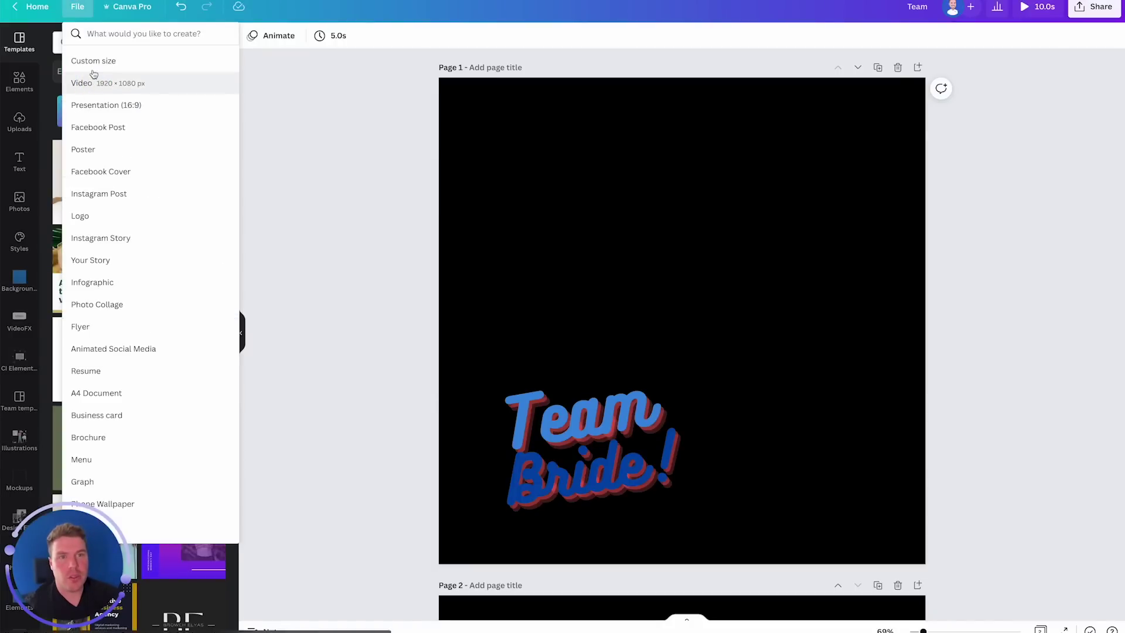
left_click(92, 62)
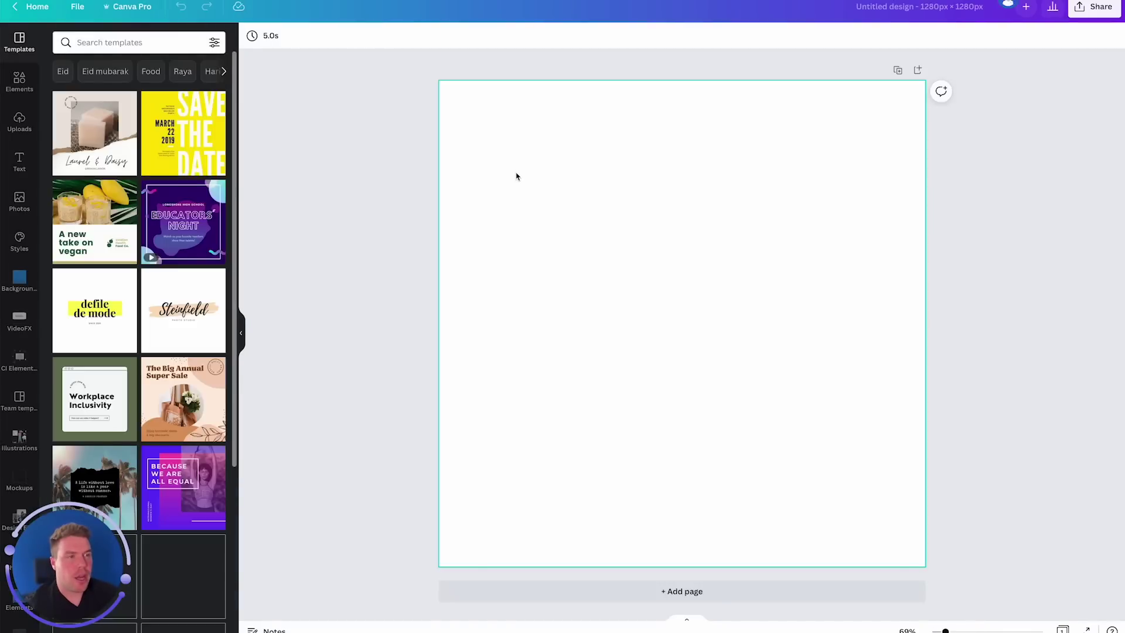
left_click(516, 176)
- Make the page background black and drag the 5.0s timing slider to lengthen the page
left_click(252, 36)
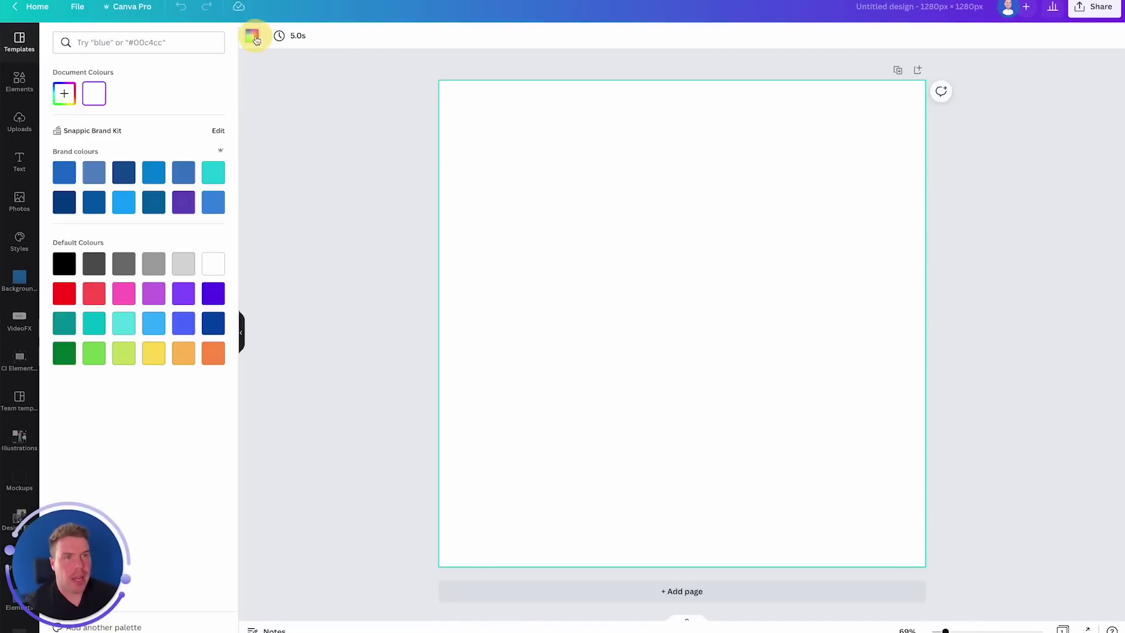
left_click(64, 267)
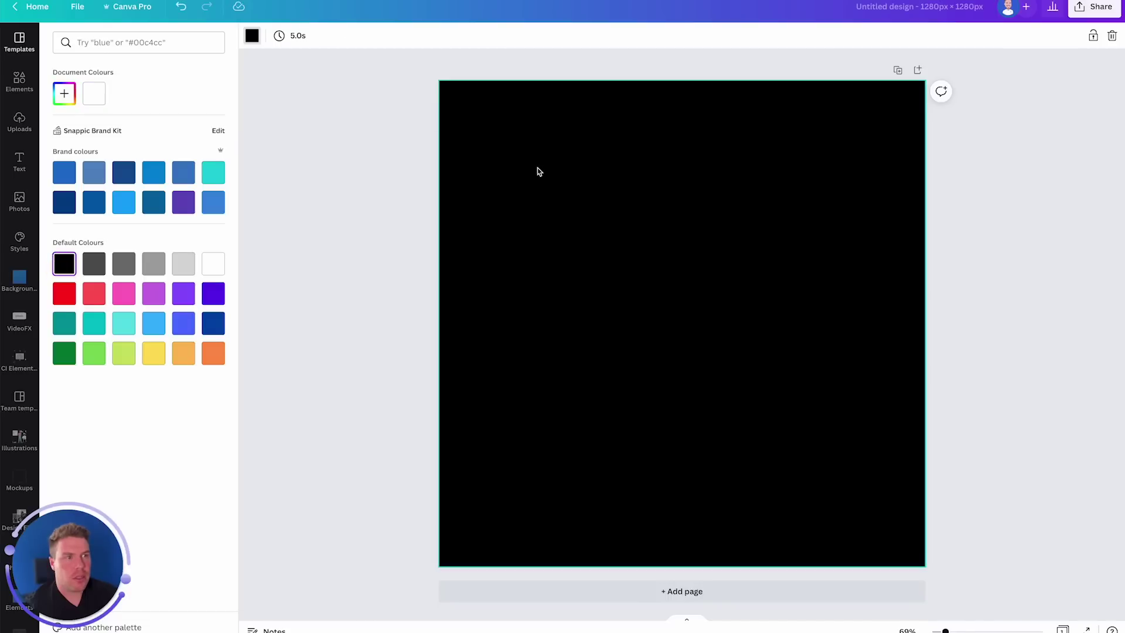
left_click(296, 38)
mouse_move(306, 86)
left_mouse_down()
mouse_move(402, 87)
mouse_move(309, 90)
left_mouse_up()
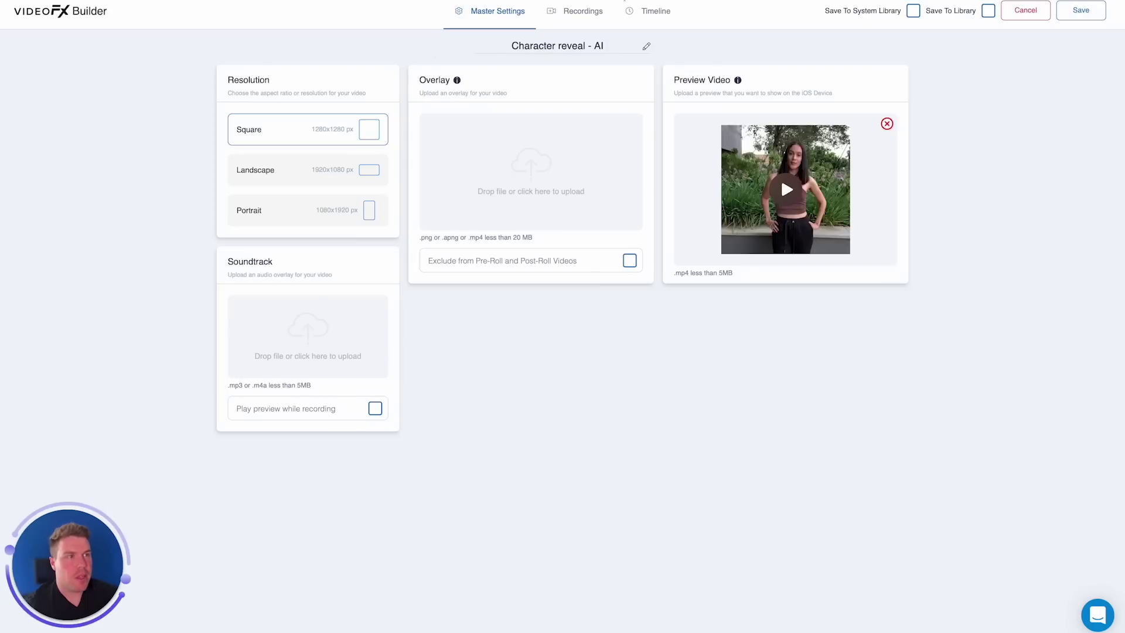
- Show the Video Timeline and select its 5s Freeze Frame step
left_click(651, 10)
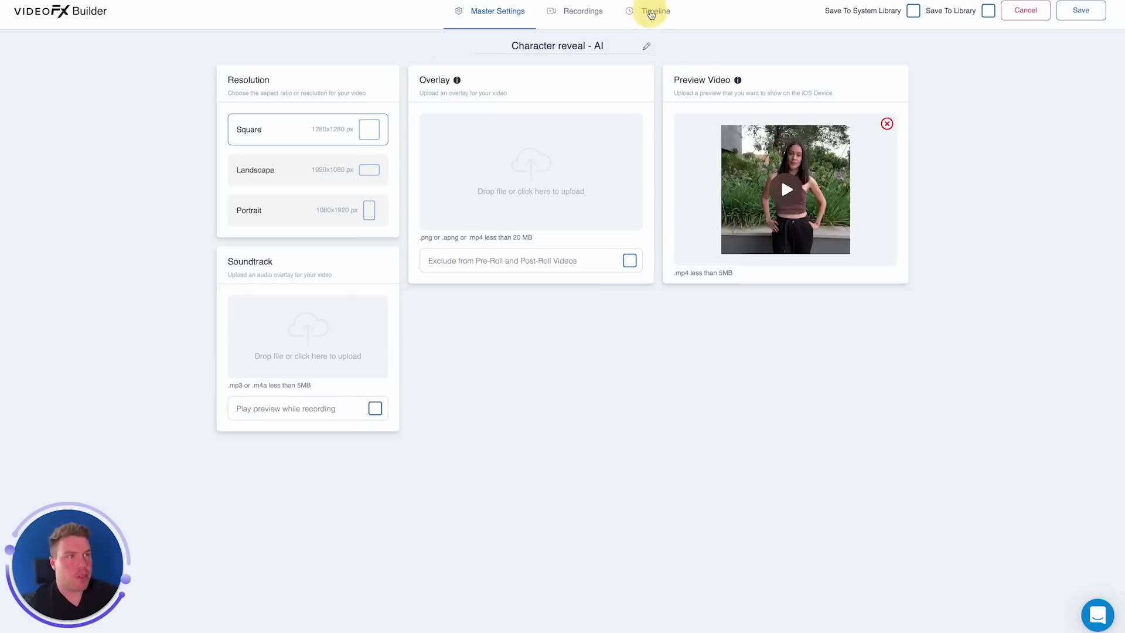
left_click(415, 115)
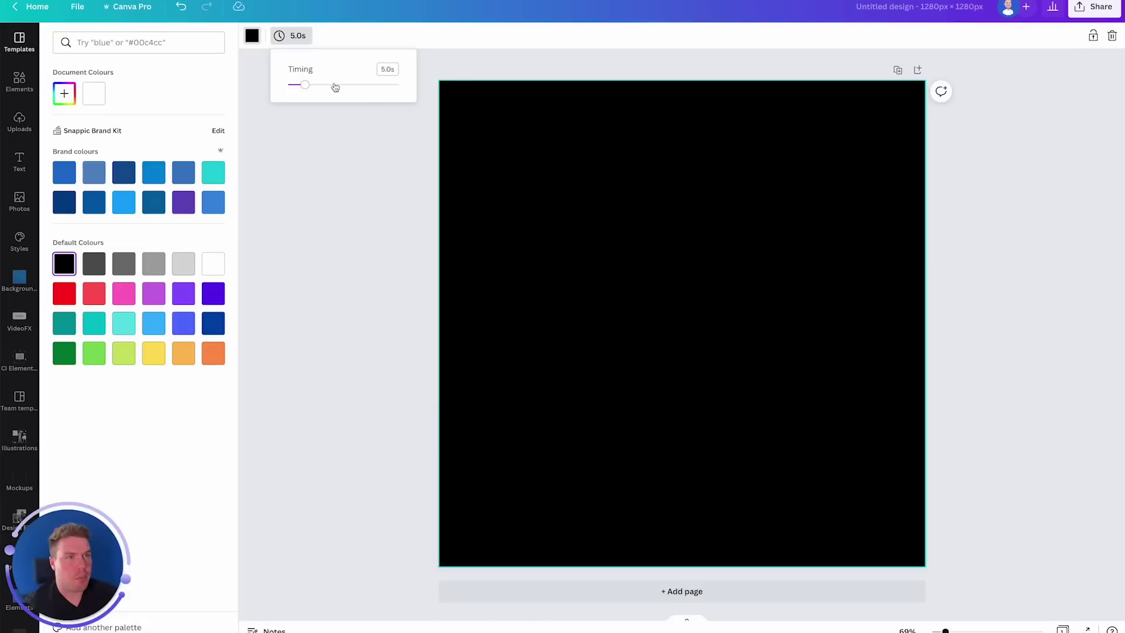
- Add the 'Thank you!' text combination and change its words to 'Team Bride!'
left_click(525, 166)
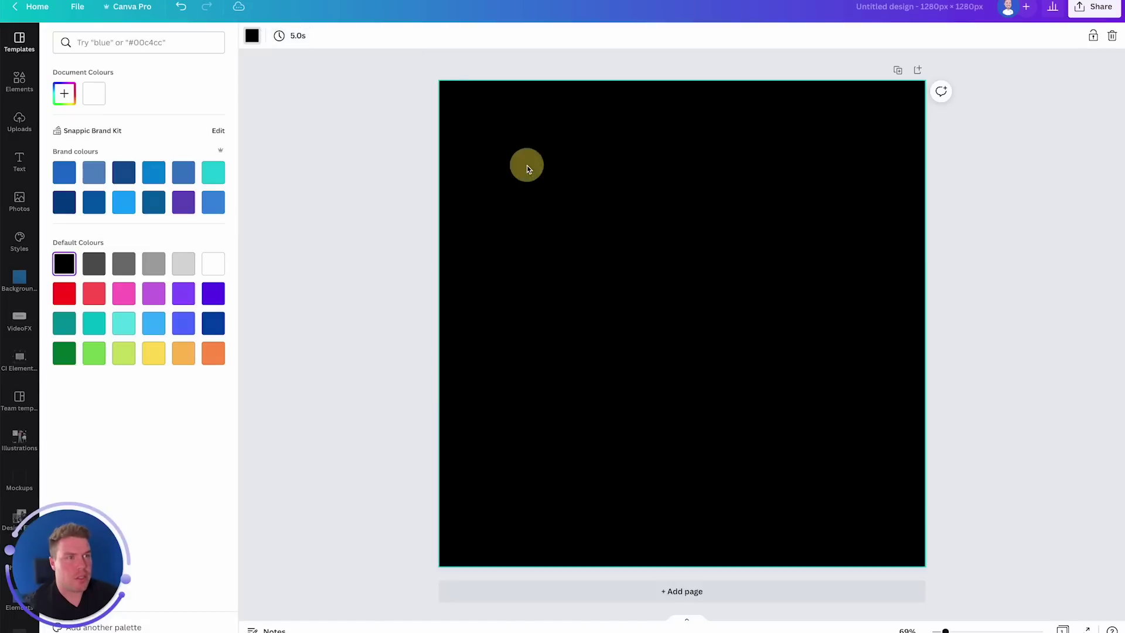
left_click(18, 163)
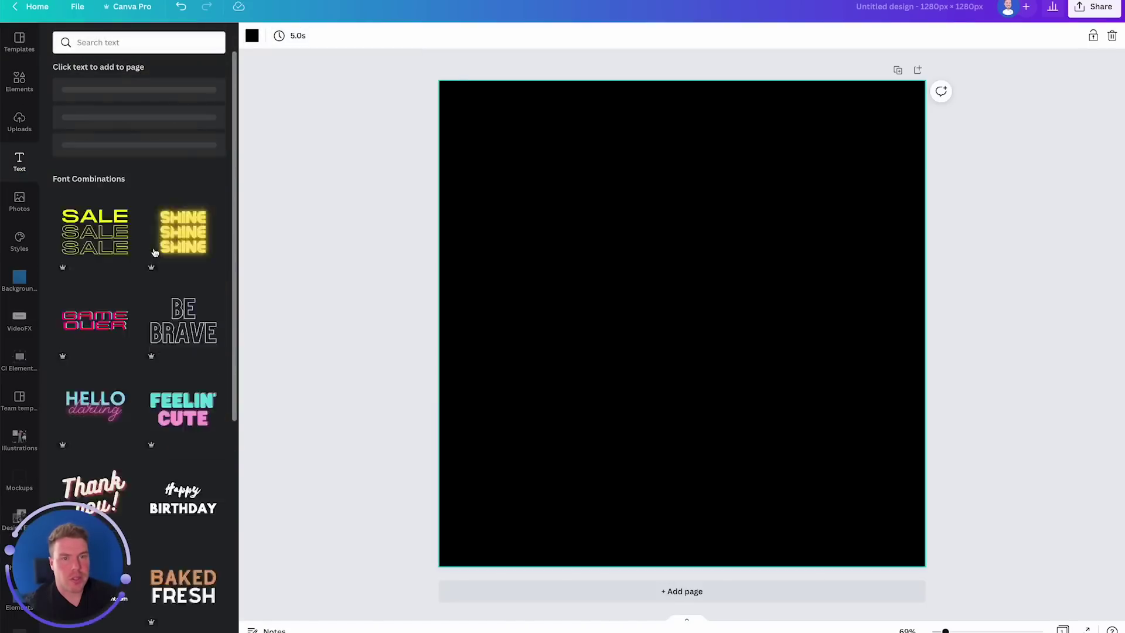
left_click(77, 236)
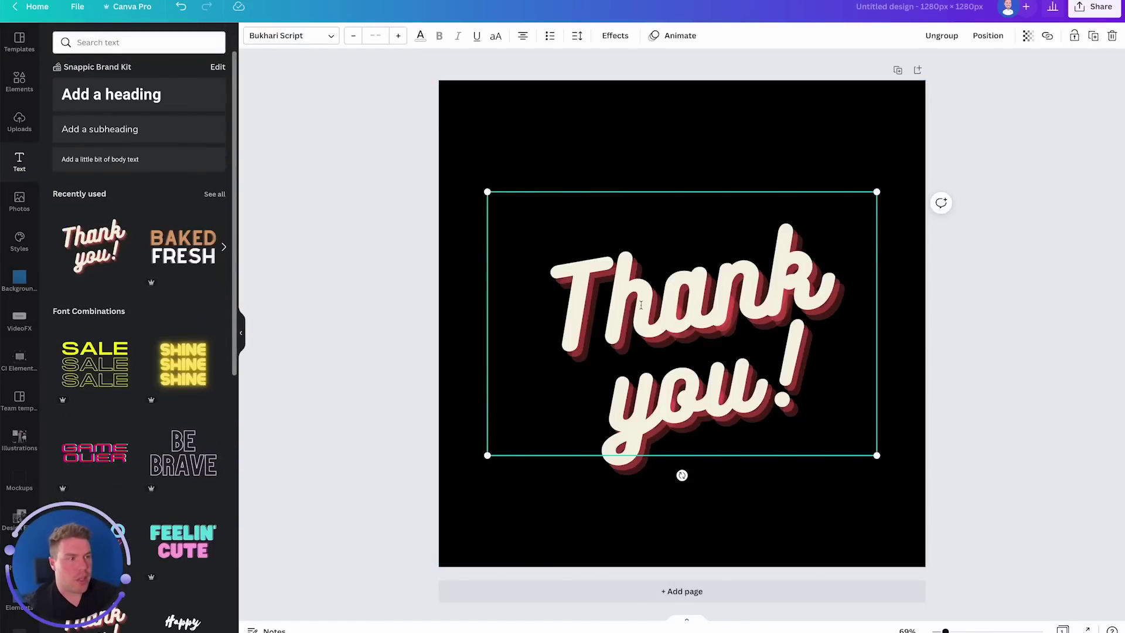
left_click(645, 300)
double_click(689, 297)
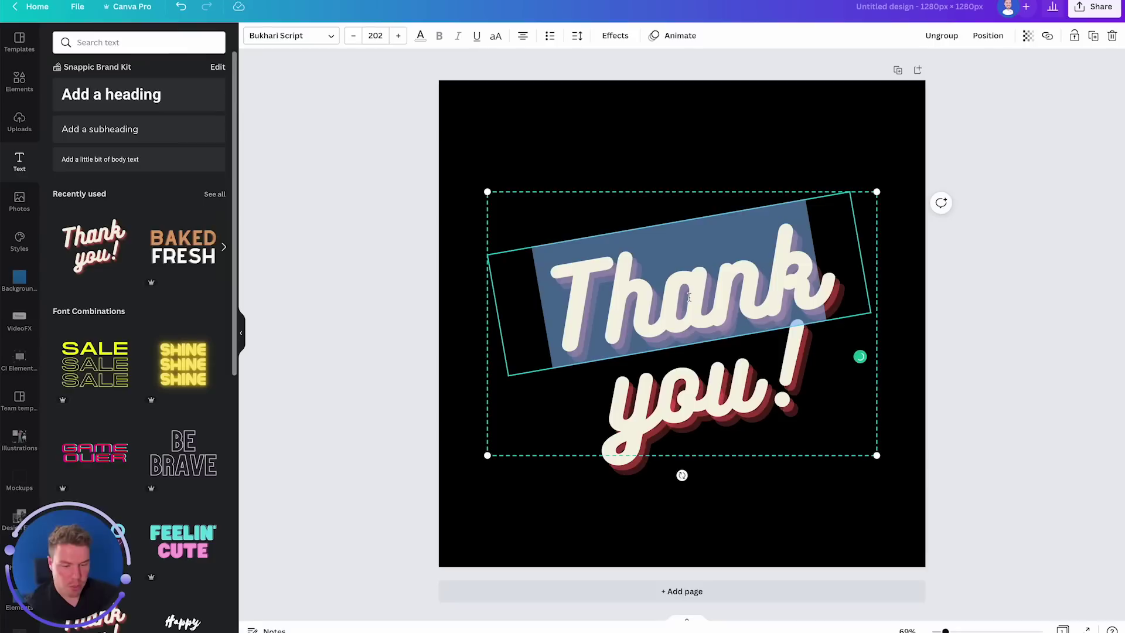
type("Team")
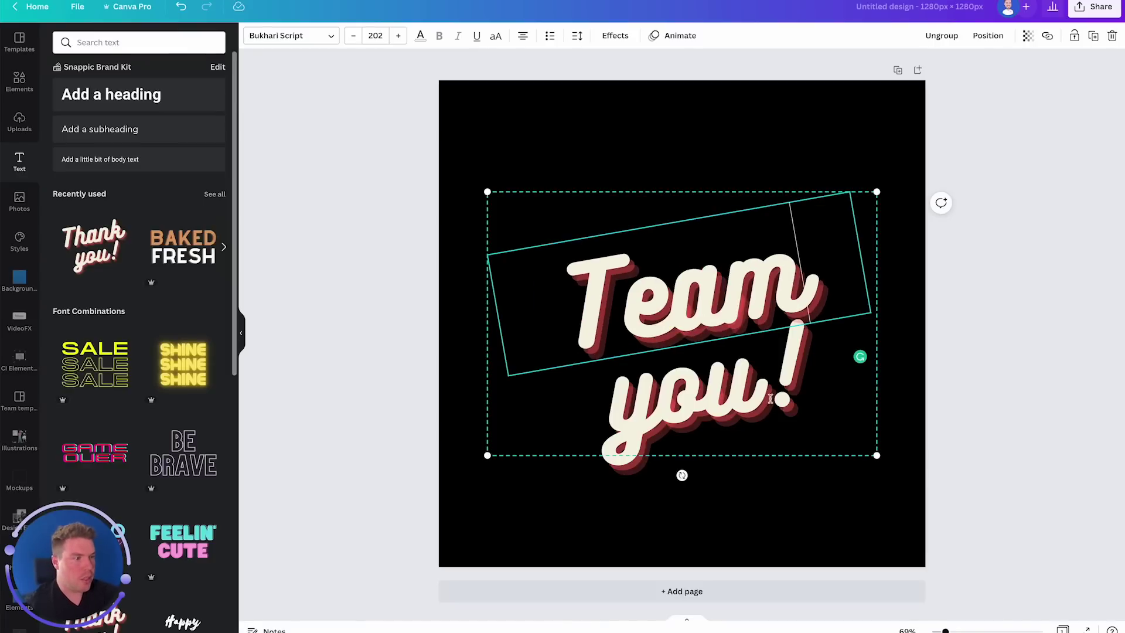
left_click(770, 398)
double_click(702, 397)
type("B")
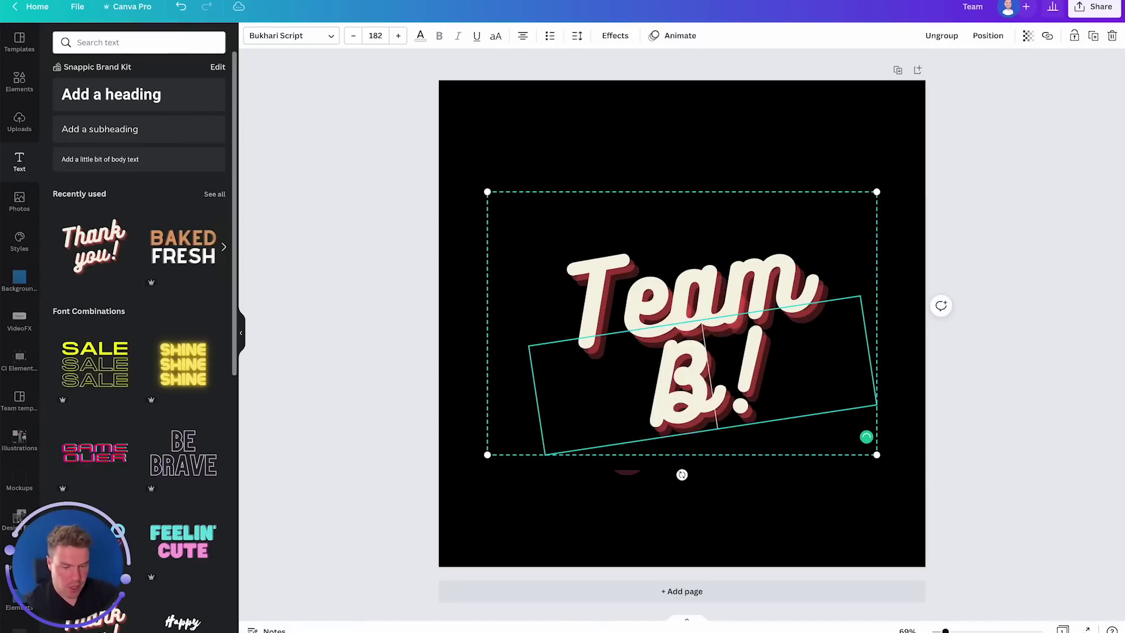
type("ride")
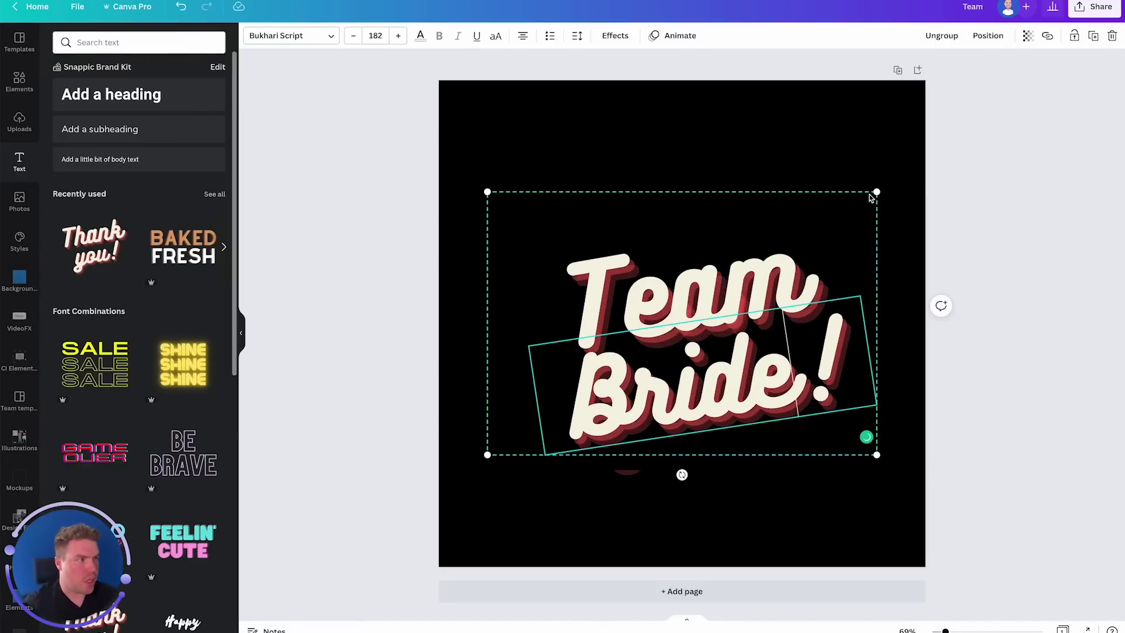
- Shrink the Team Bride! text group and move it toward the lower-left of the page
left_click_drag(876, 193, 706, 259)
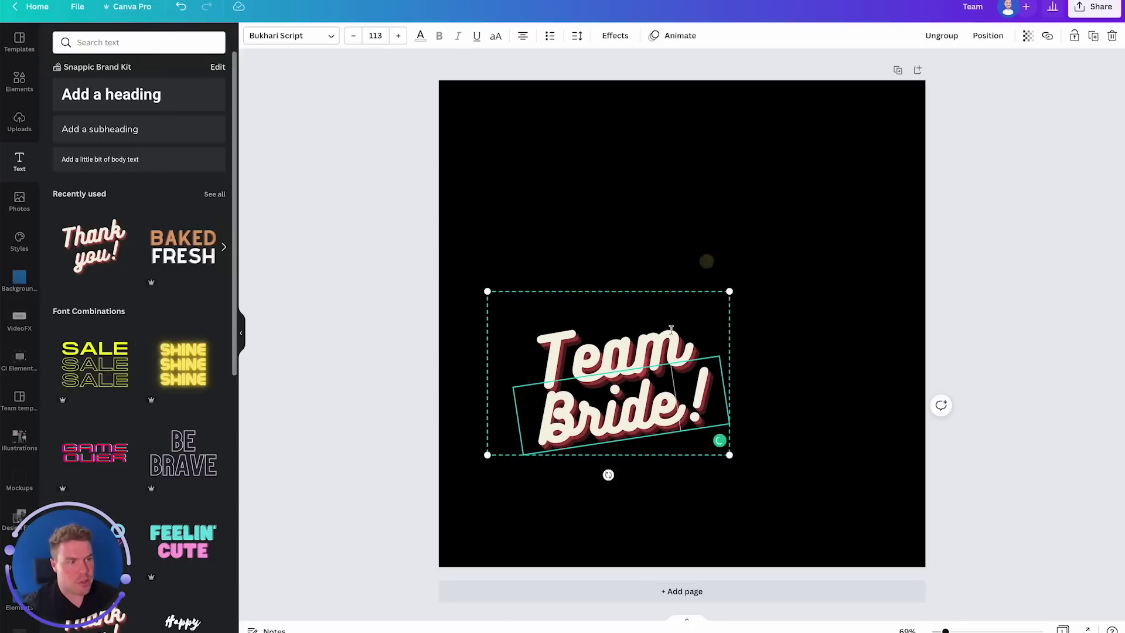
left_click(611, 227)
left_click(655, 351)
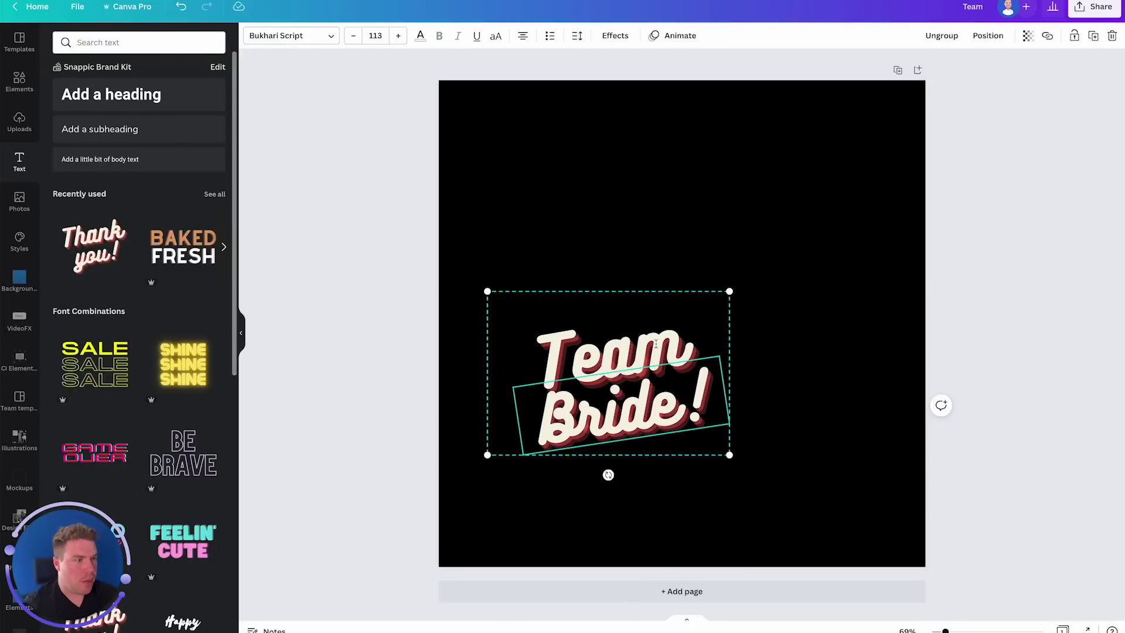
left_click_drag(655, 352, 604, 418)
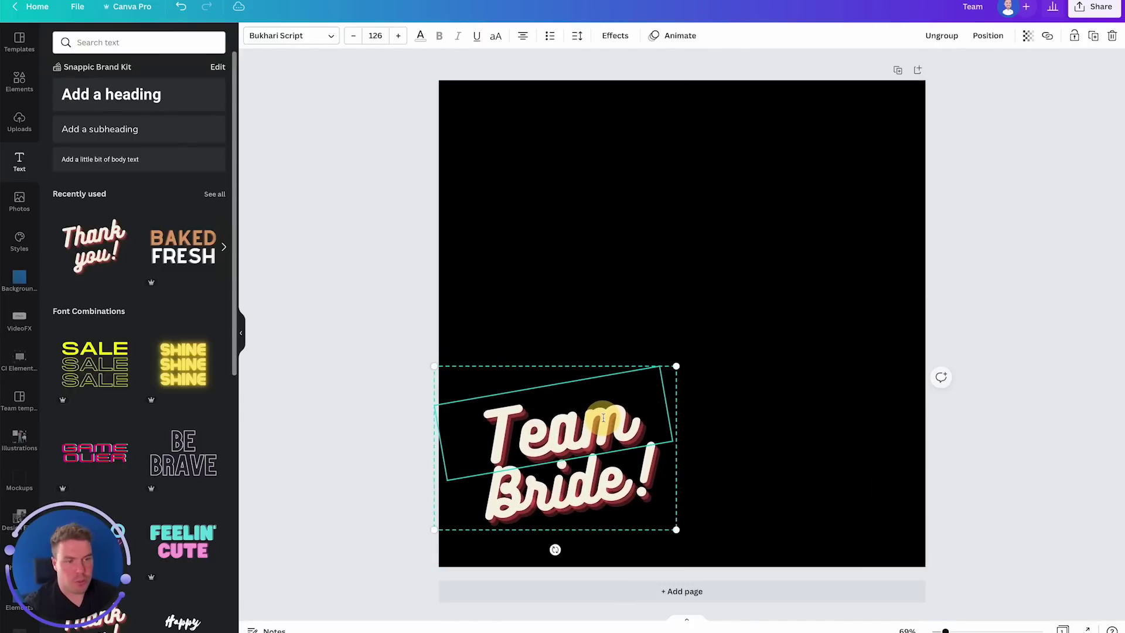
- Colour the word Team blue and Bride! dark blue
double_click(542, 428)
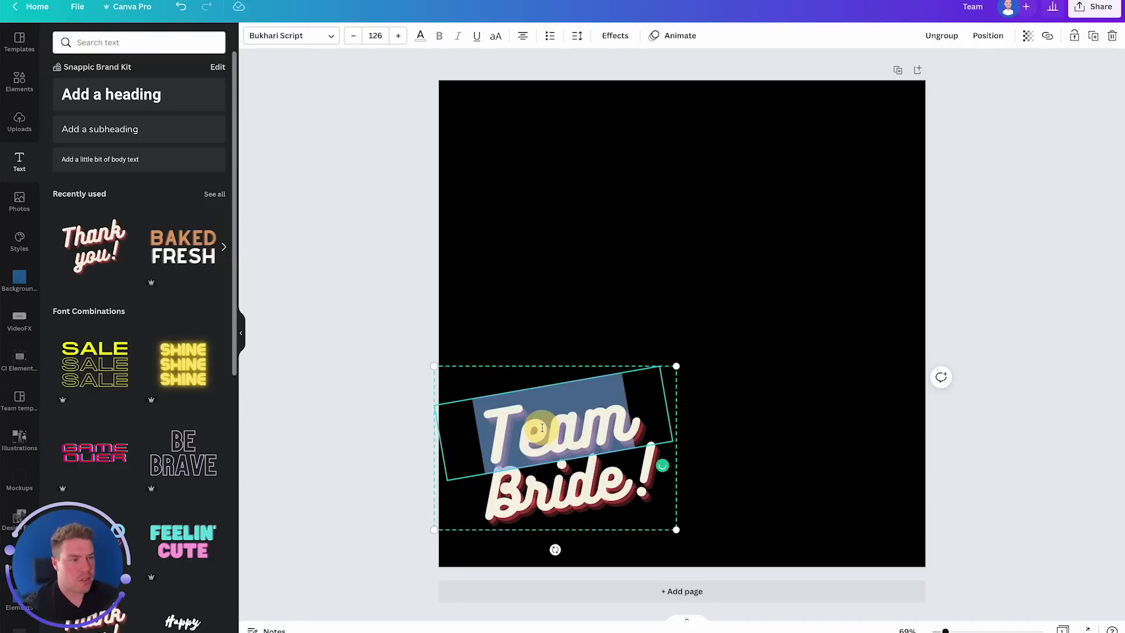
left_click(419, 36)
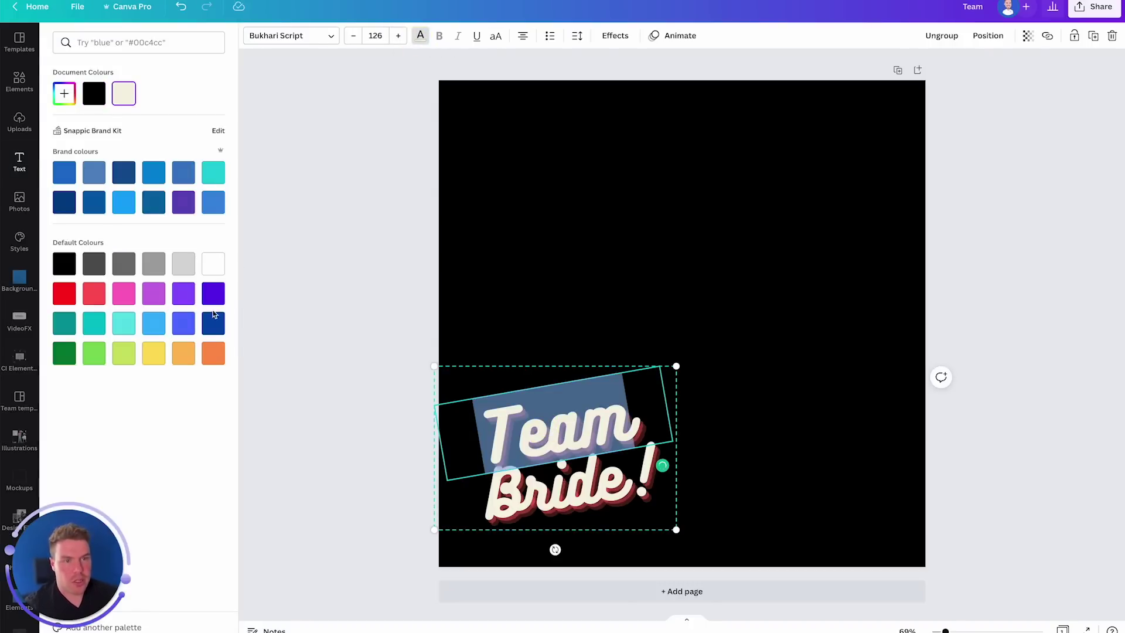
left_click(183, 170)
double_click(586, 496)
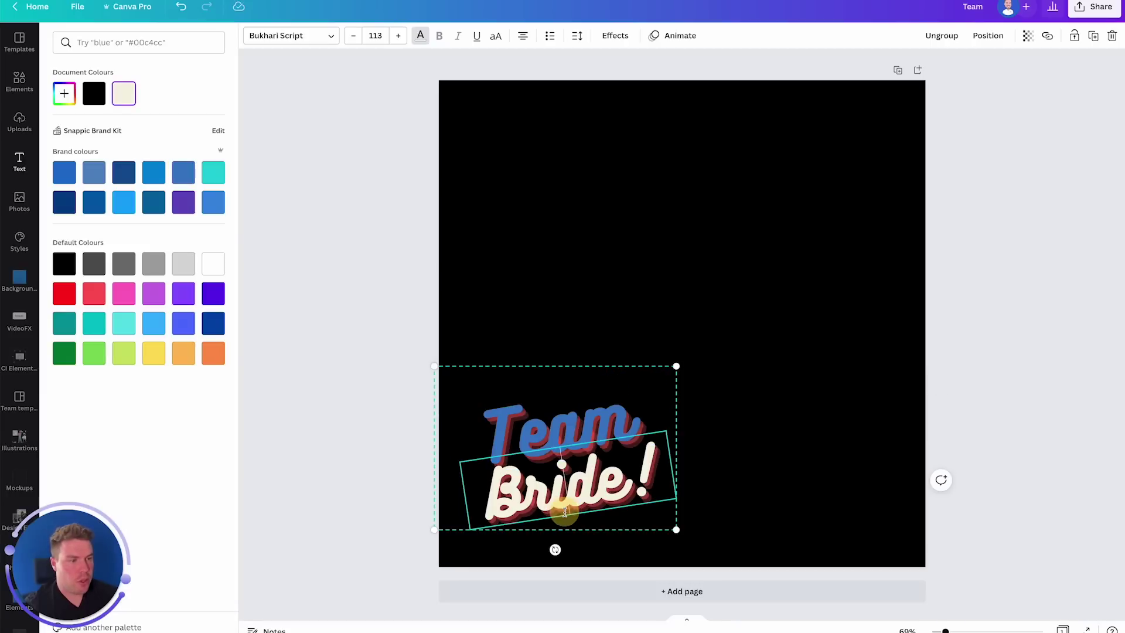
left_click(587, 496)
left_click(213, 323)
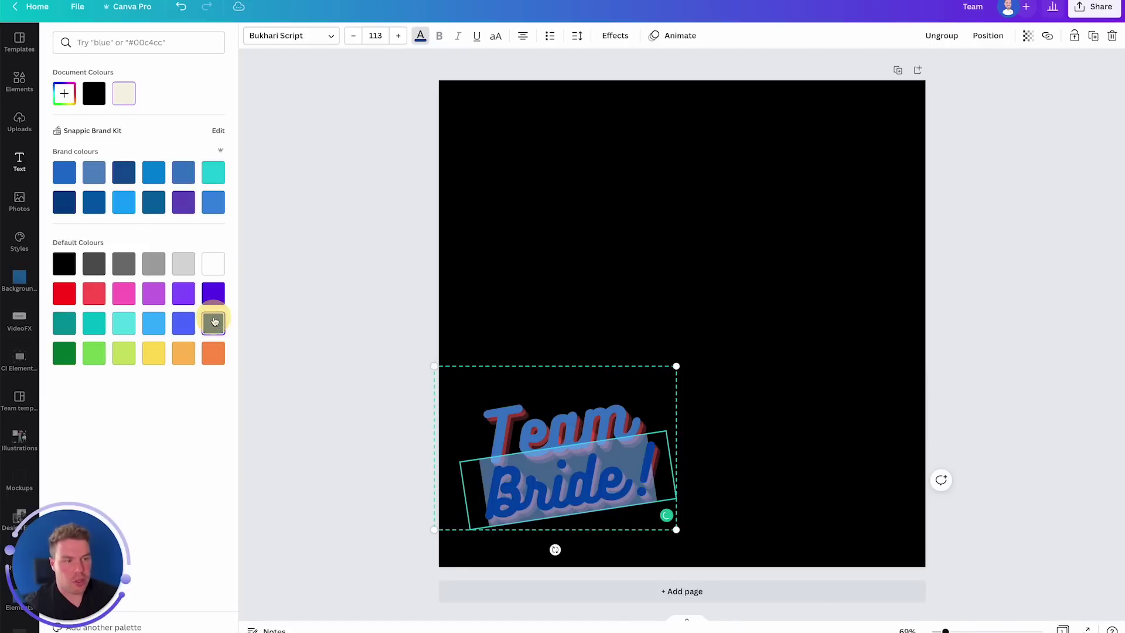
left_click(596, 372)
left_click(574, 418)
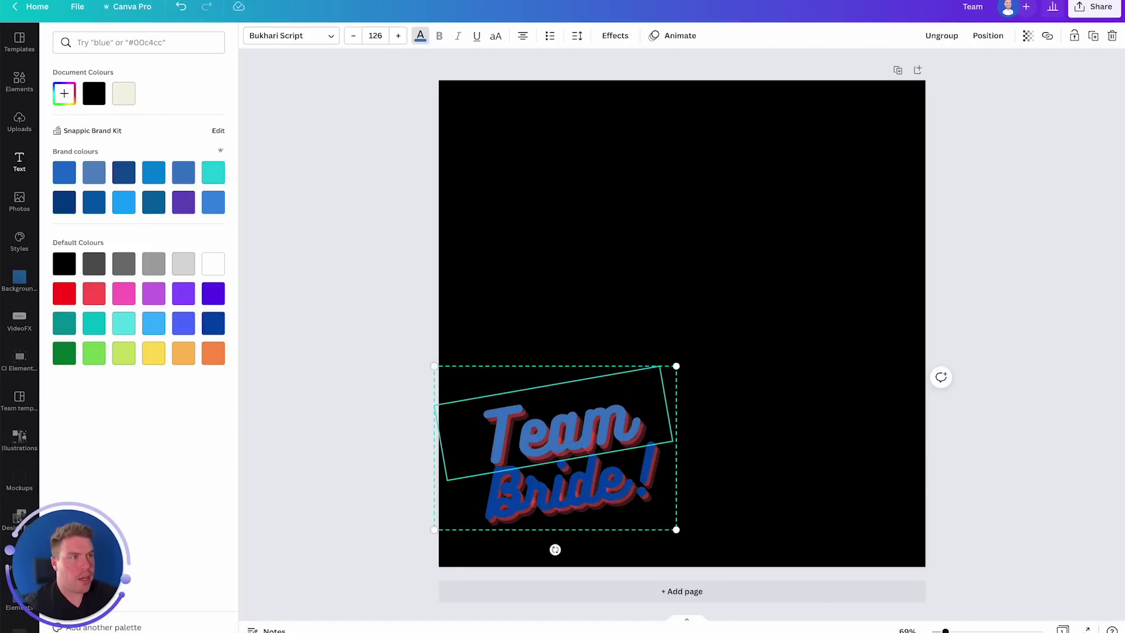
- Give Team the Burst text animation and Bride! the Typewriter animation
left_click(674, 37)
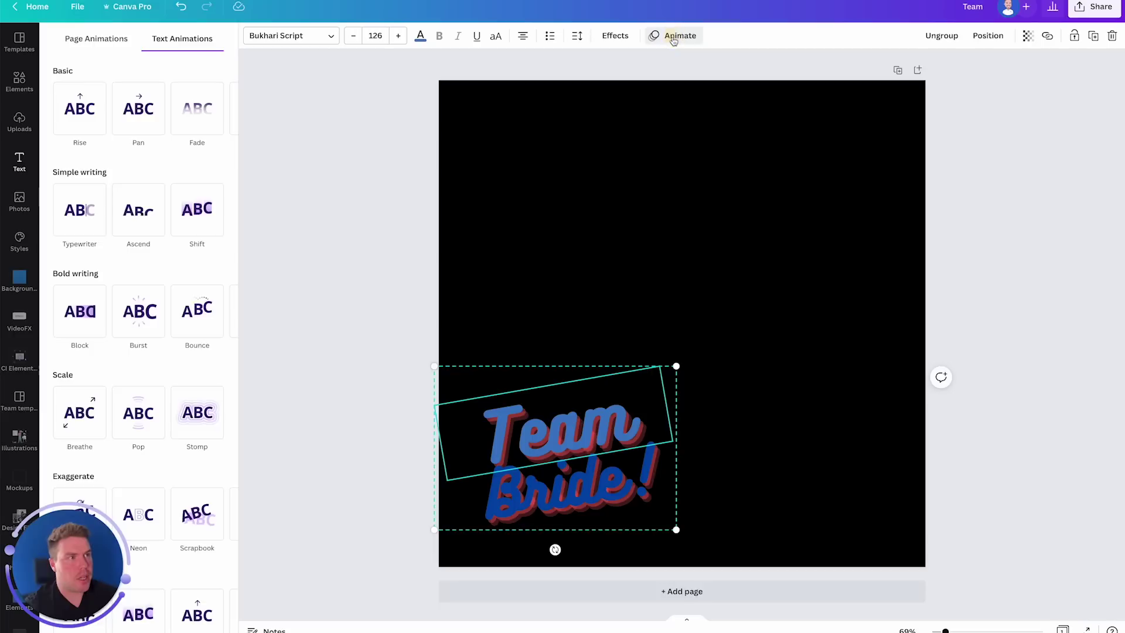
left_click(134, 306)
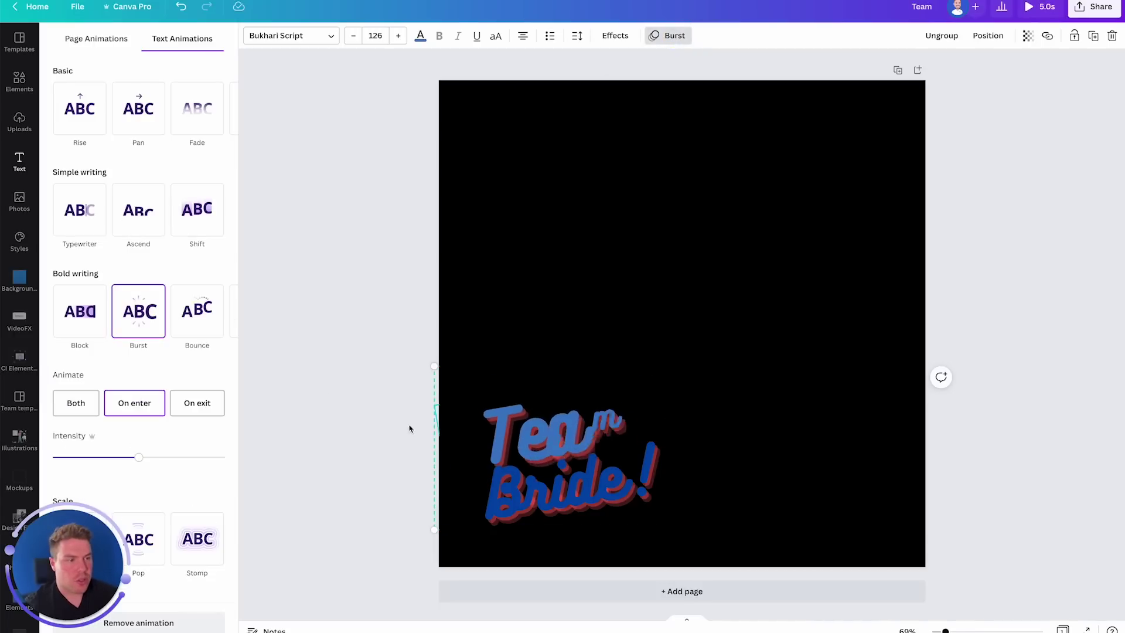
left_click(581, 487)
left_click(570, 488)
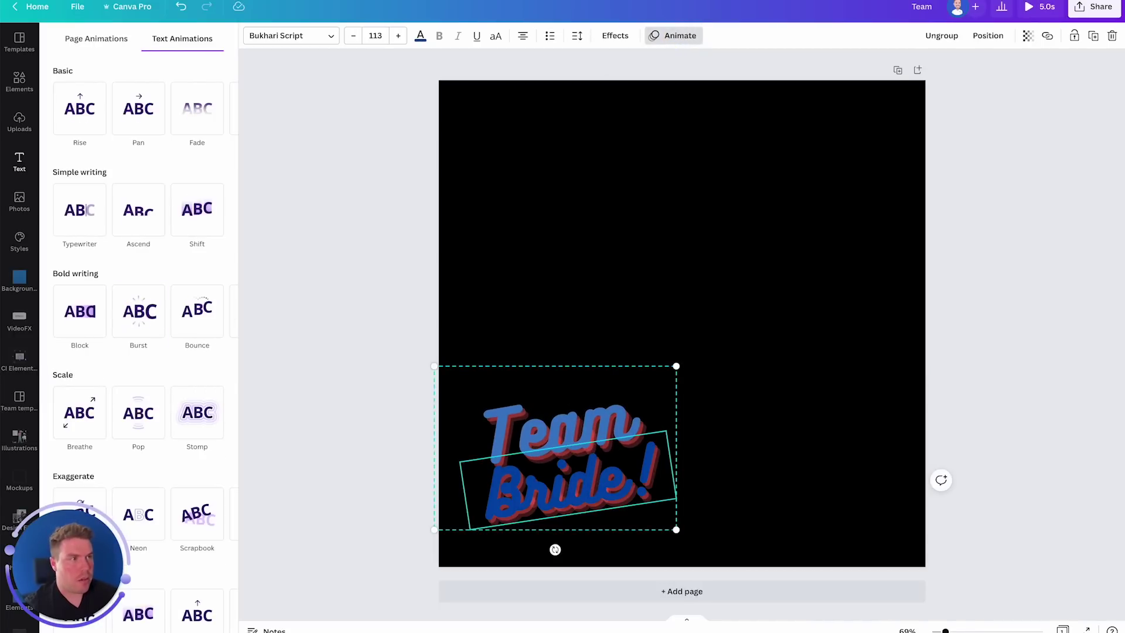
left_click(671, 36)
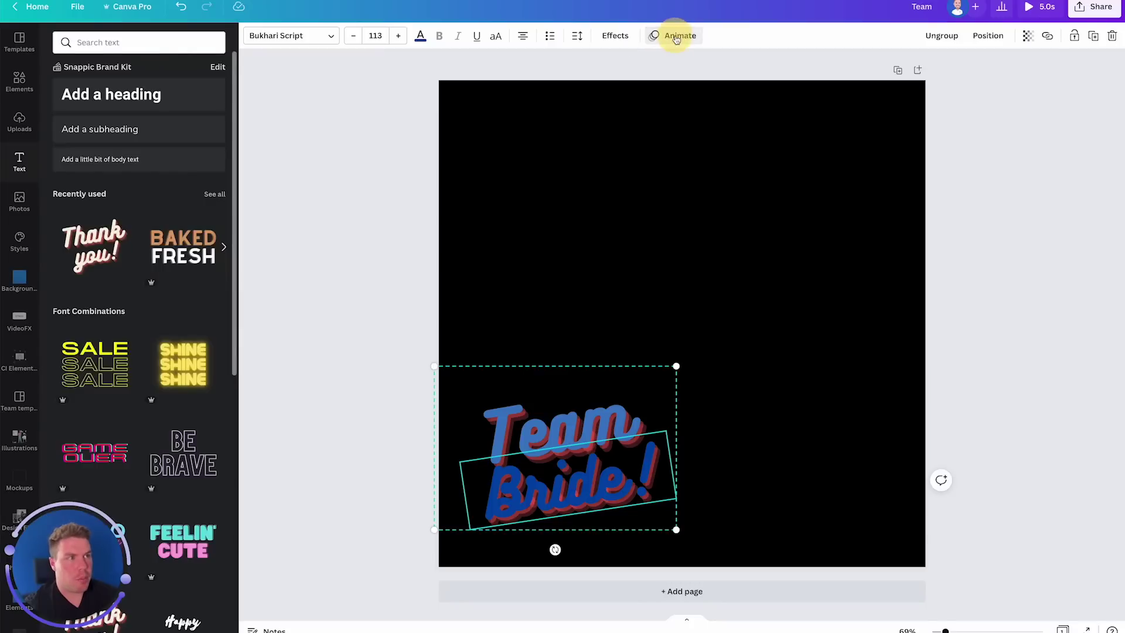
left_click(672, 36)
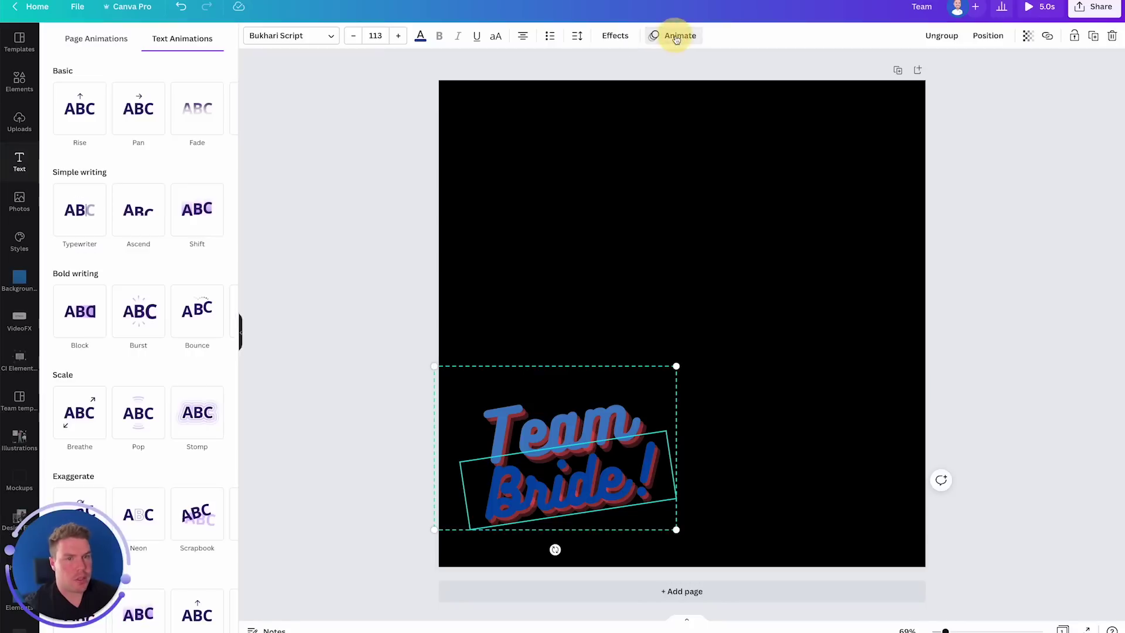
left_click(79, 217)
- Set both the Burst and Typewriter animations to play on entry and exit
left_click(546, 431)
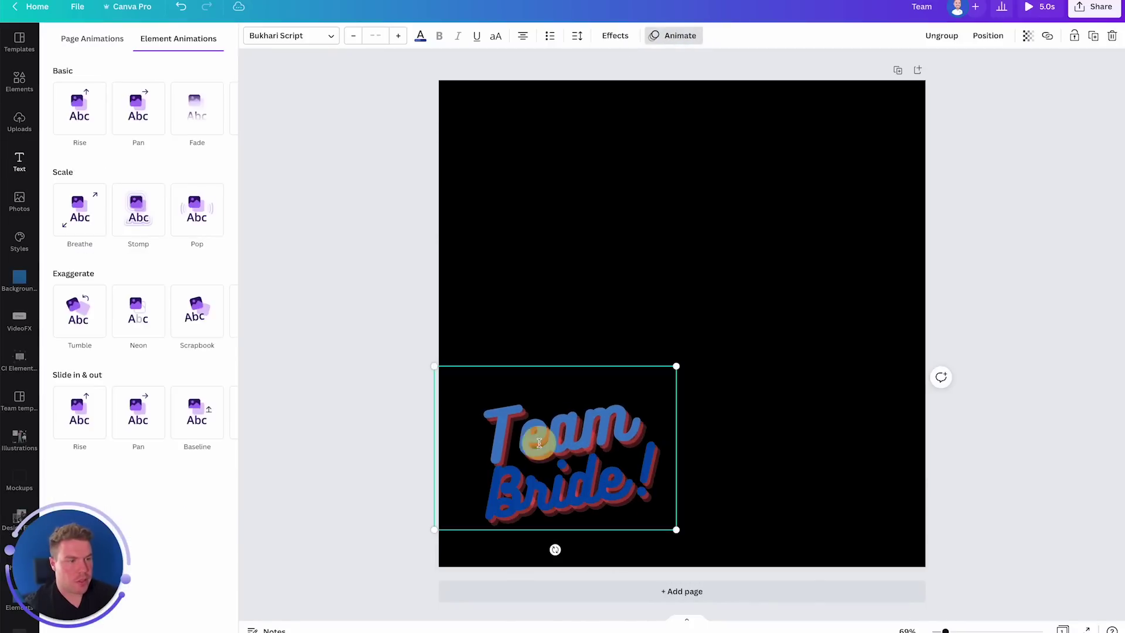
left_click(547, 431)
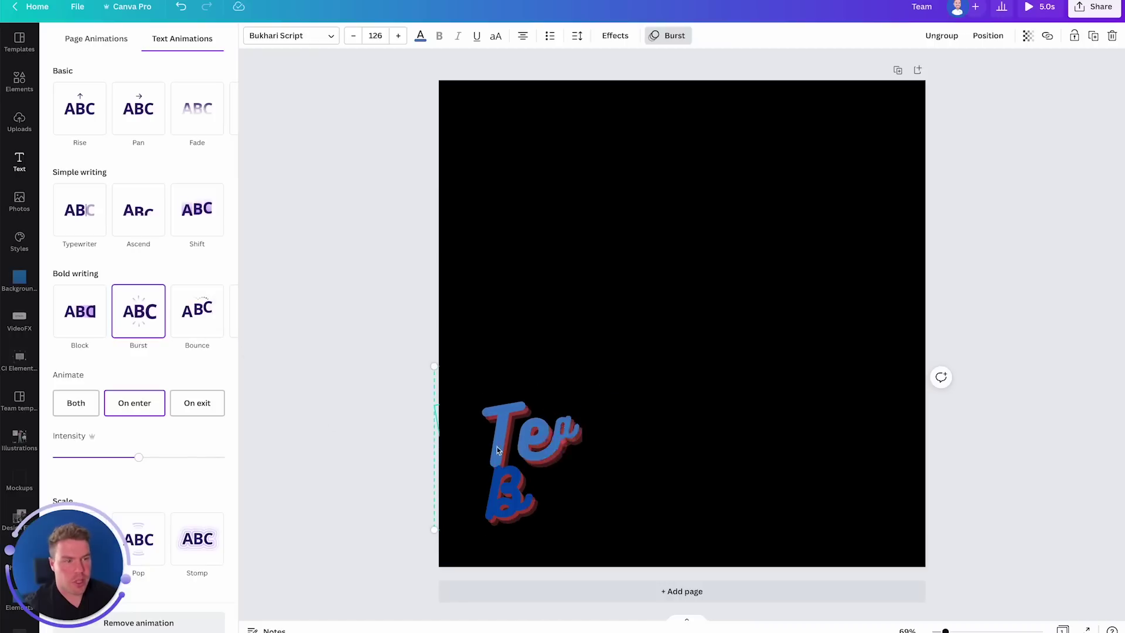
left_click(58, 404)
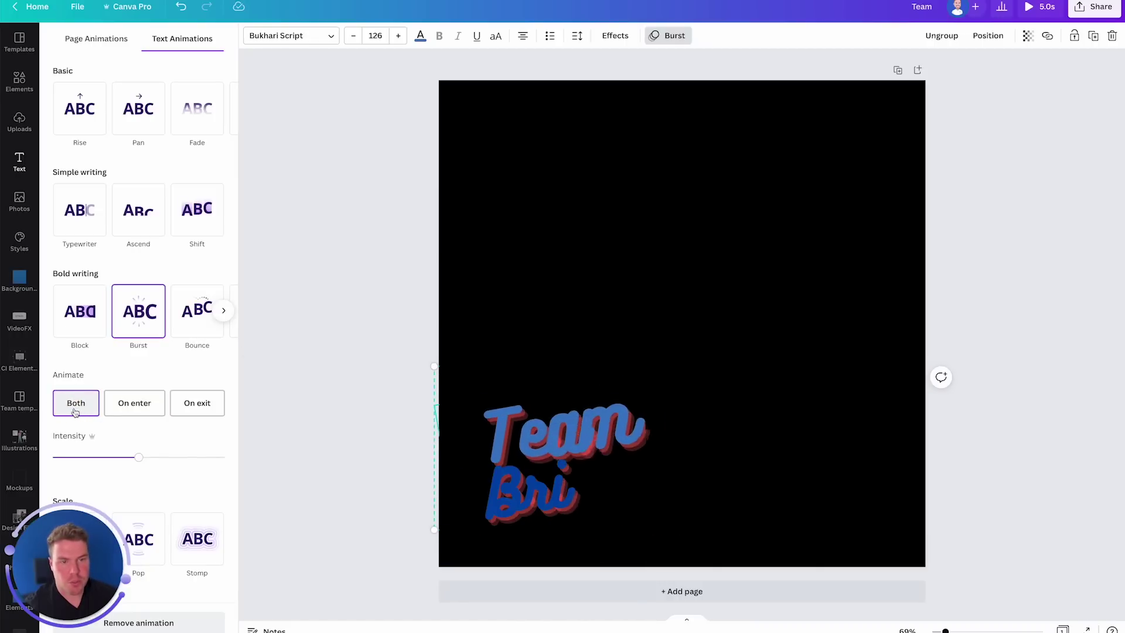
left_click(561, 482)
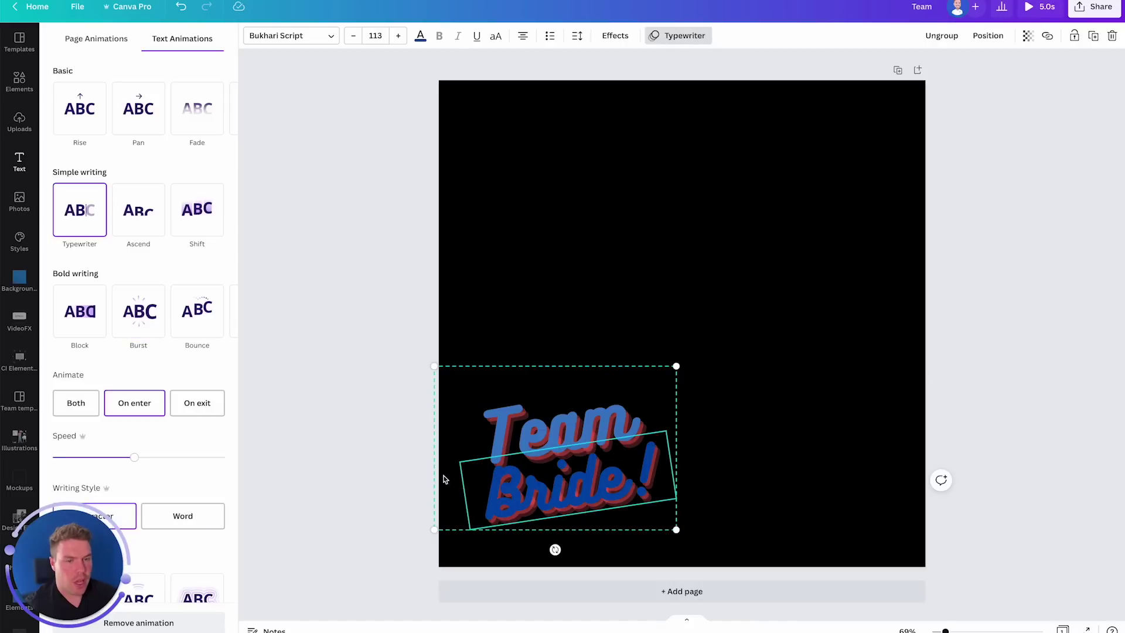
left_click(73, 403)
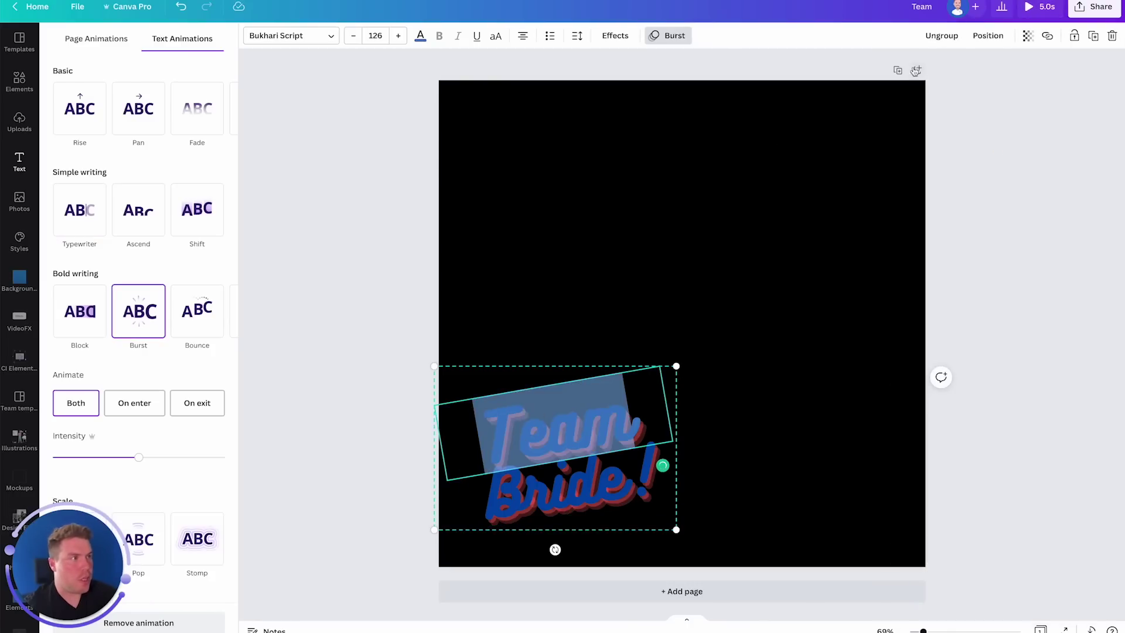
- Duplicate the page, select its text, and close the video preview window
left_click(897, 71)
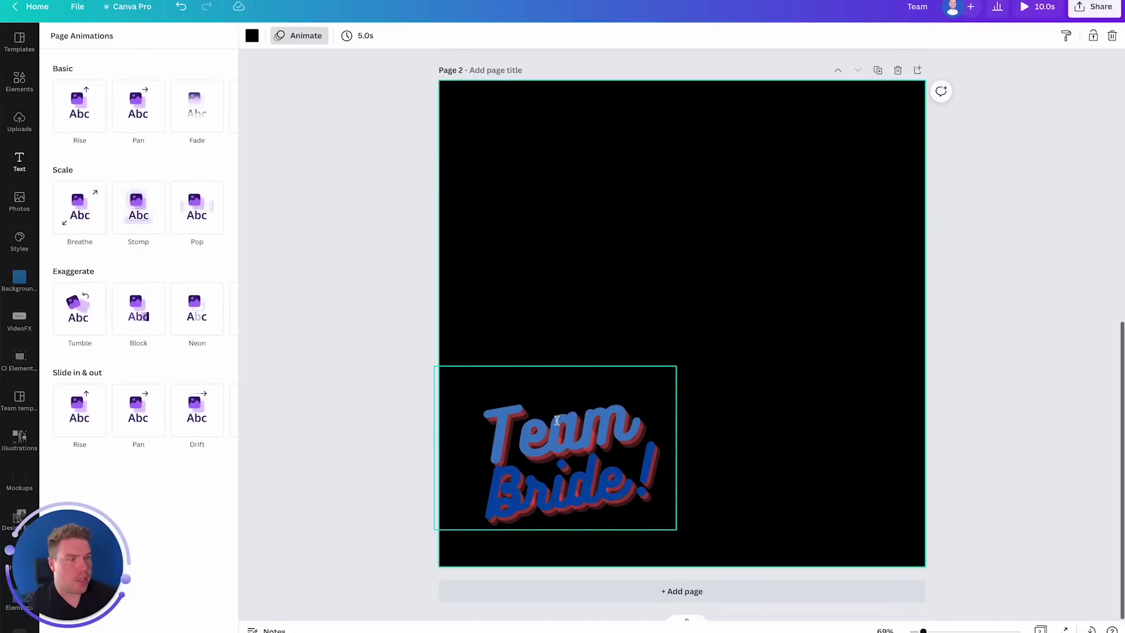
left_click(557, 421)
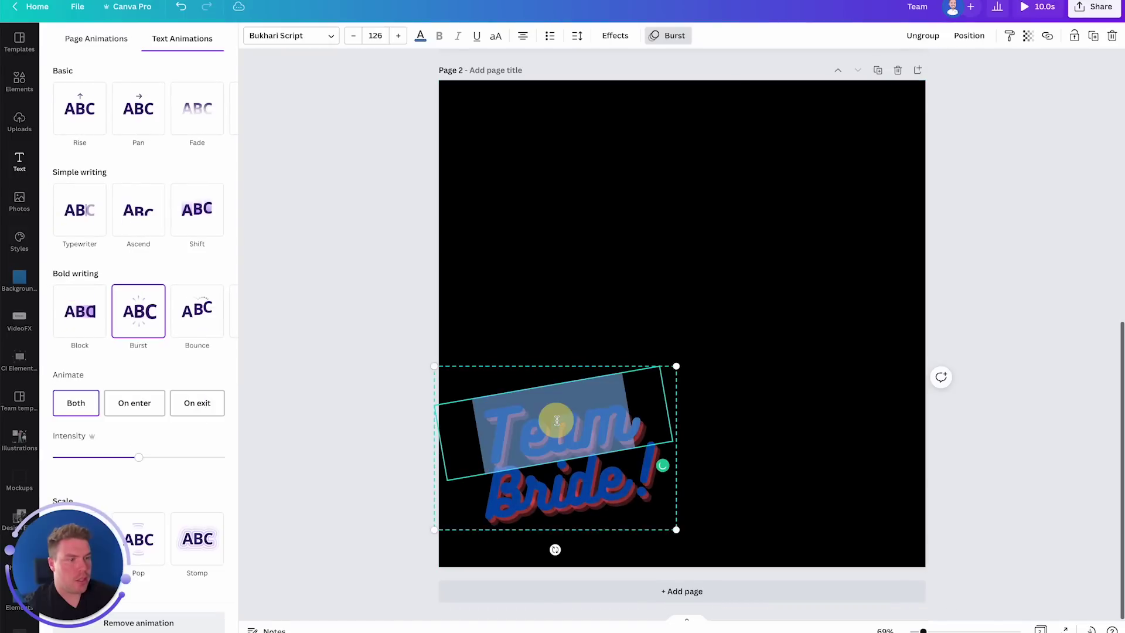
left_click(421, 36)
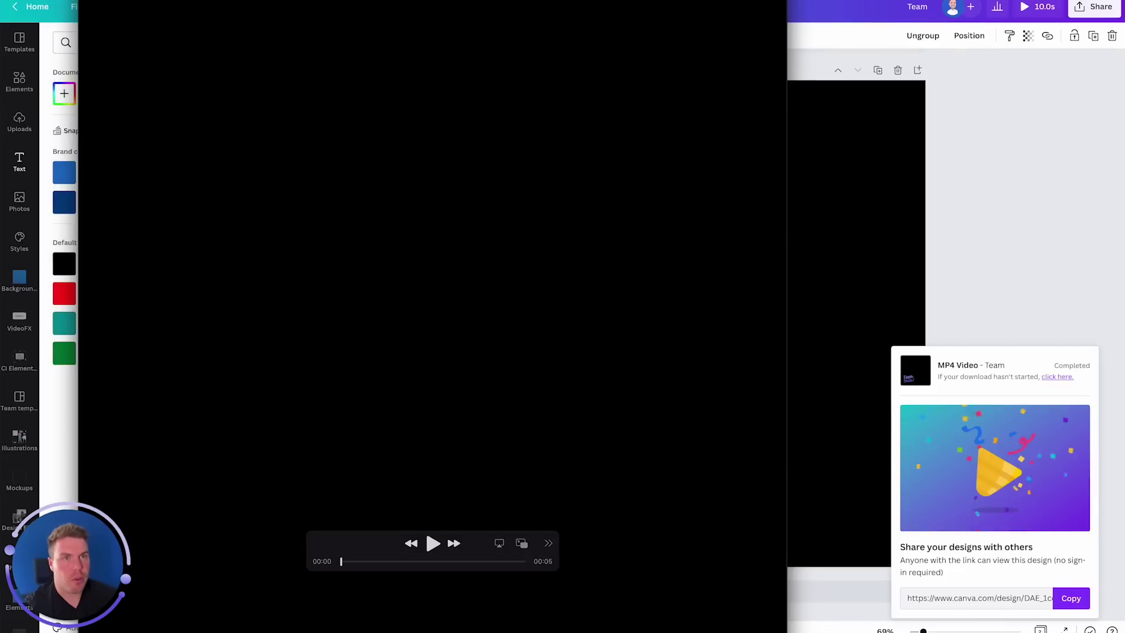
key("super+w")
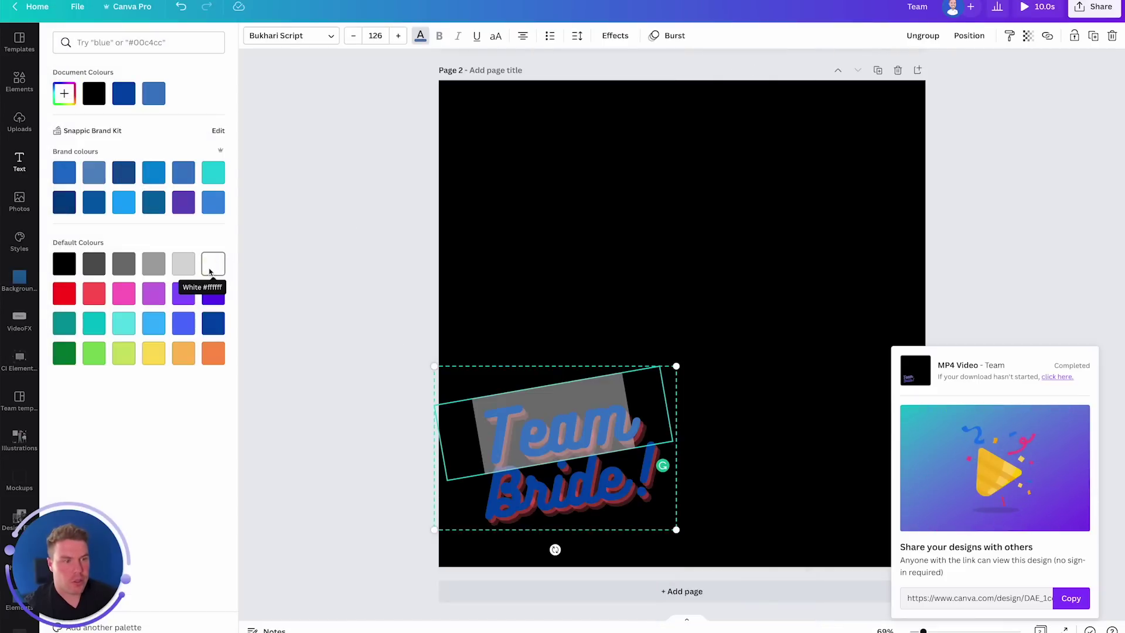
- Make the word Team and its Echo effect white on the new page
left_click(573, 431)
left_click(213, 263)
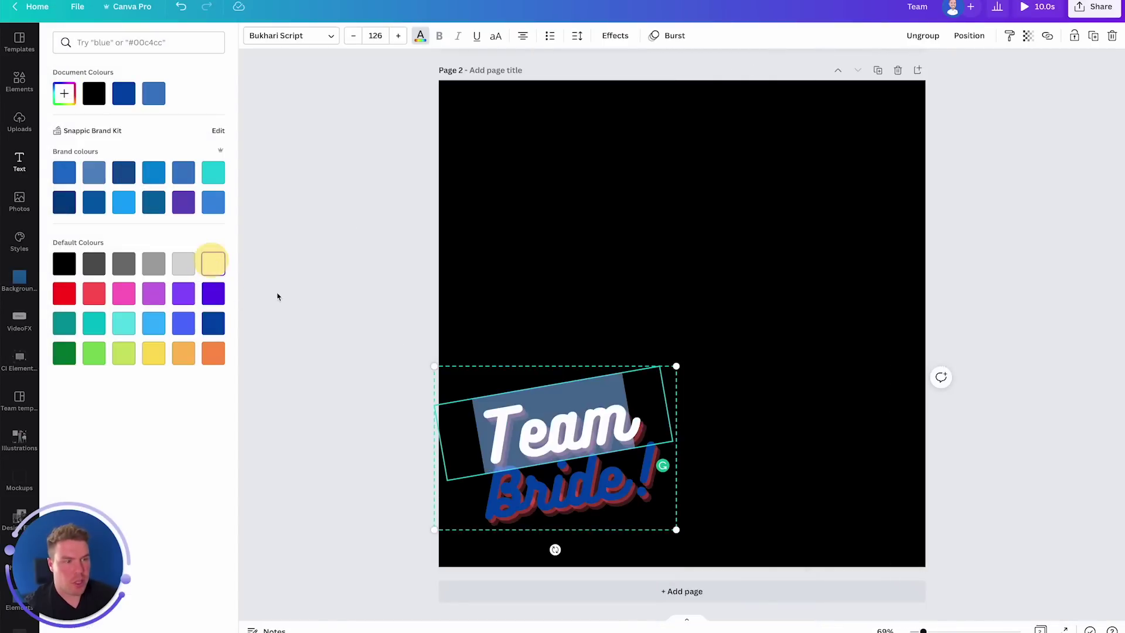
left_click(616, 35)
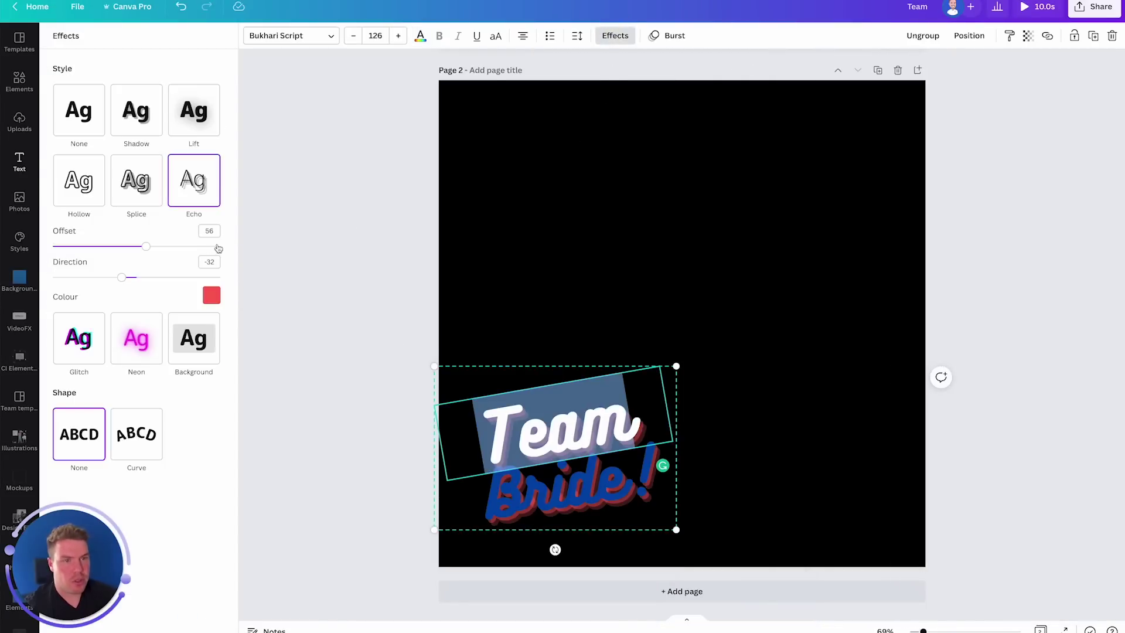
left_click(211, 295)
left_click(172, 344)
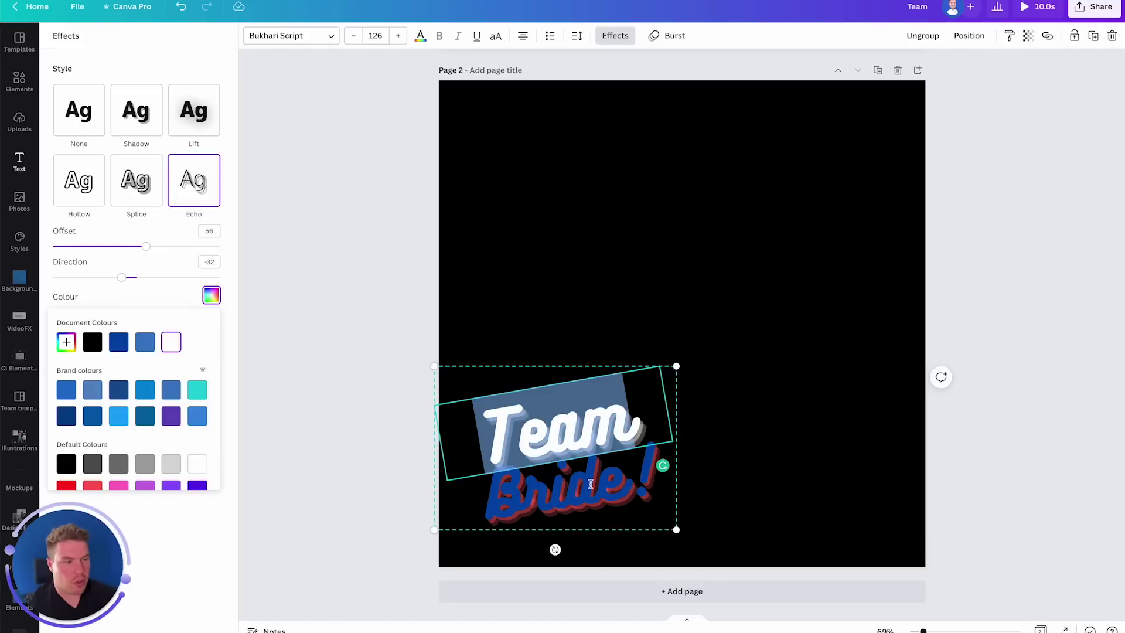
- Make the whole Bride! line and its Echo effect white
left_click(588, 485)
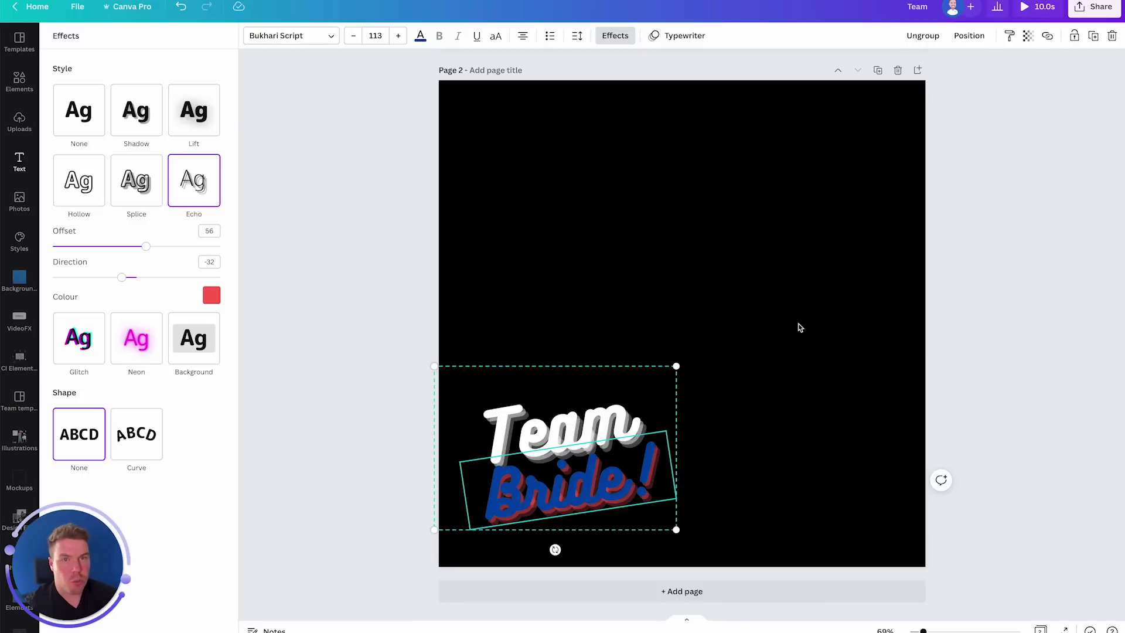
double_click(549, 473)
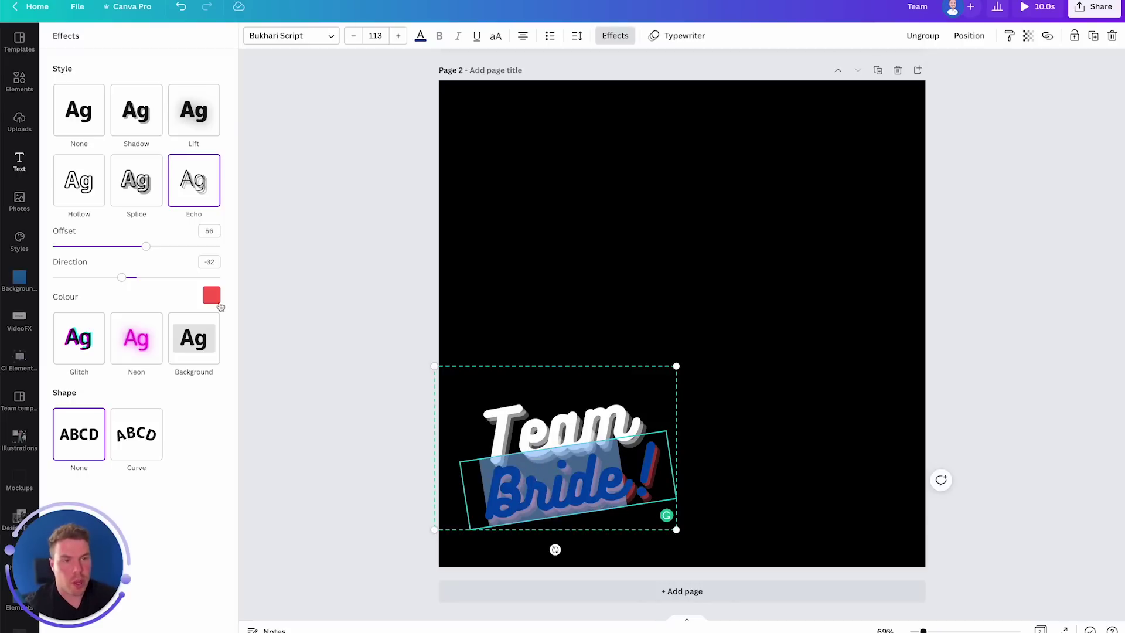
triple_click(565, 473)
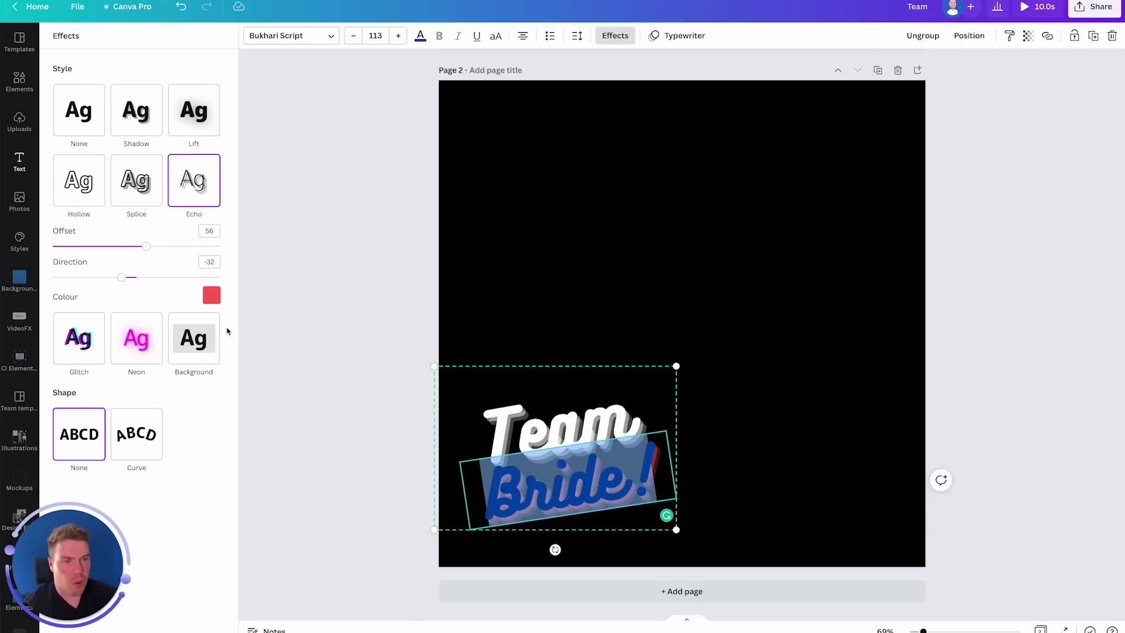
left_click(212, 296)
left_click(171, 343)
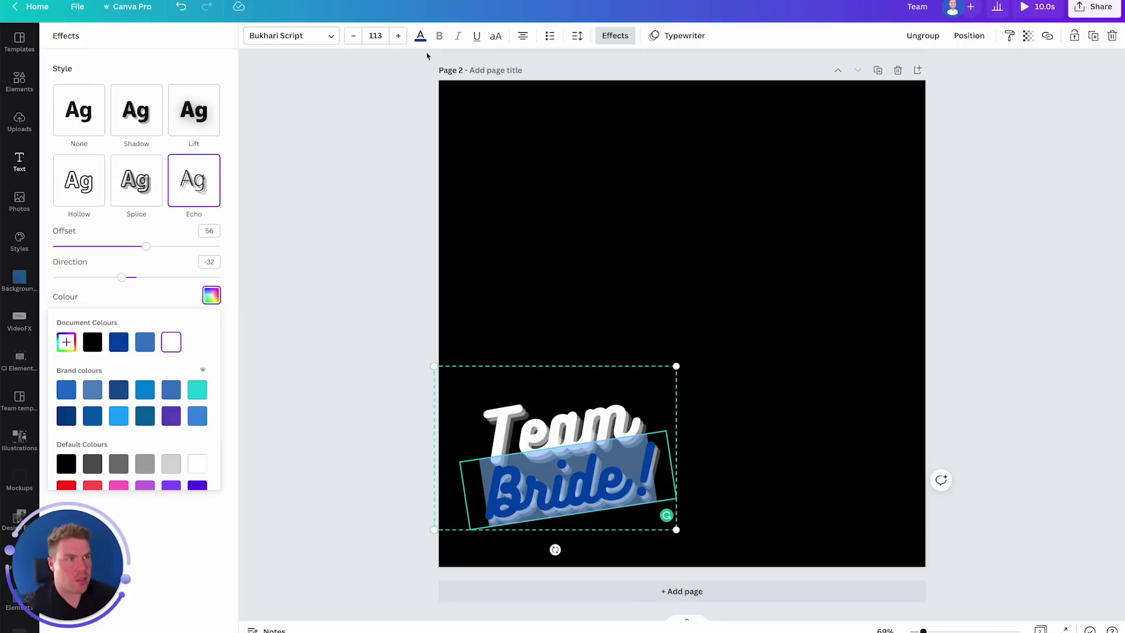
left_click(420, 37)
left_click(213, 264)
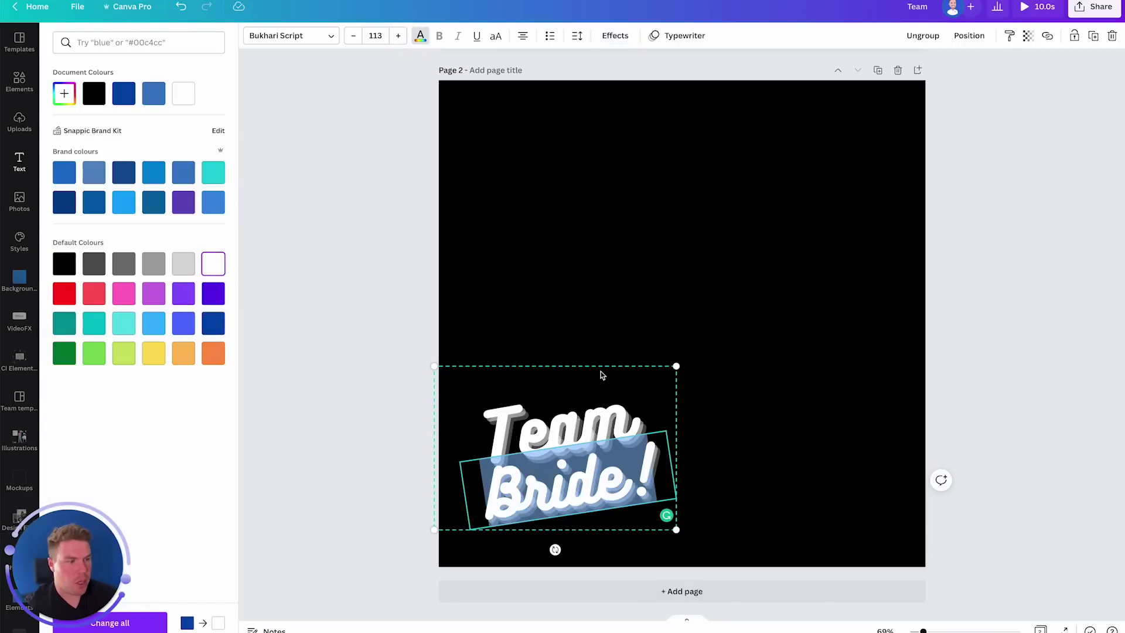
left_click(611, 350)
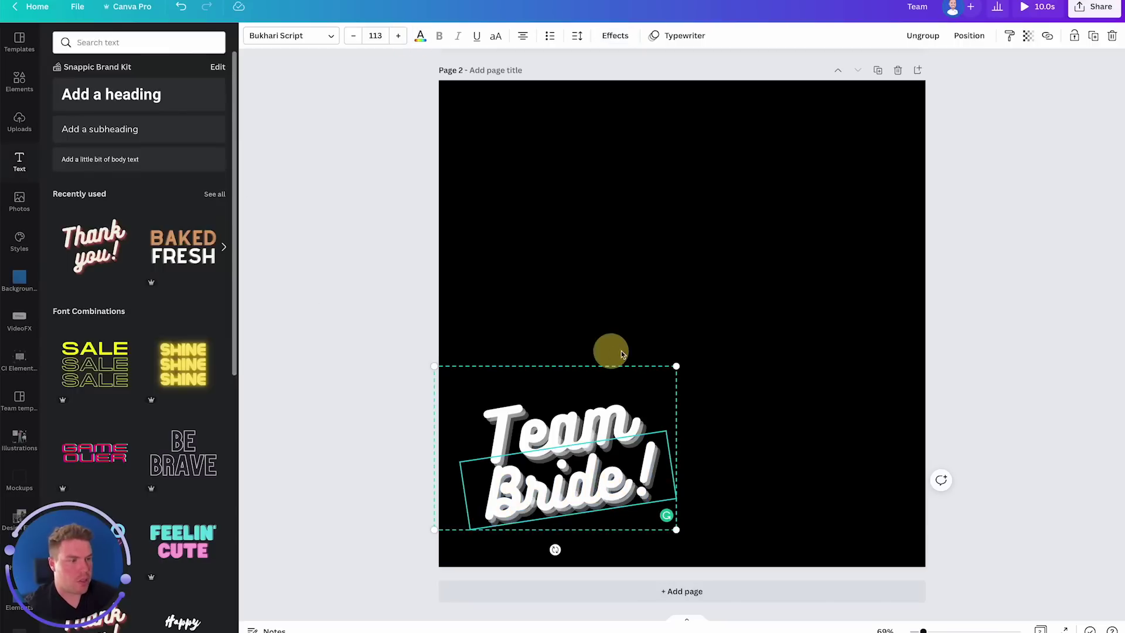
left_click(1034, 7)
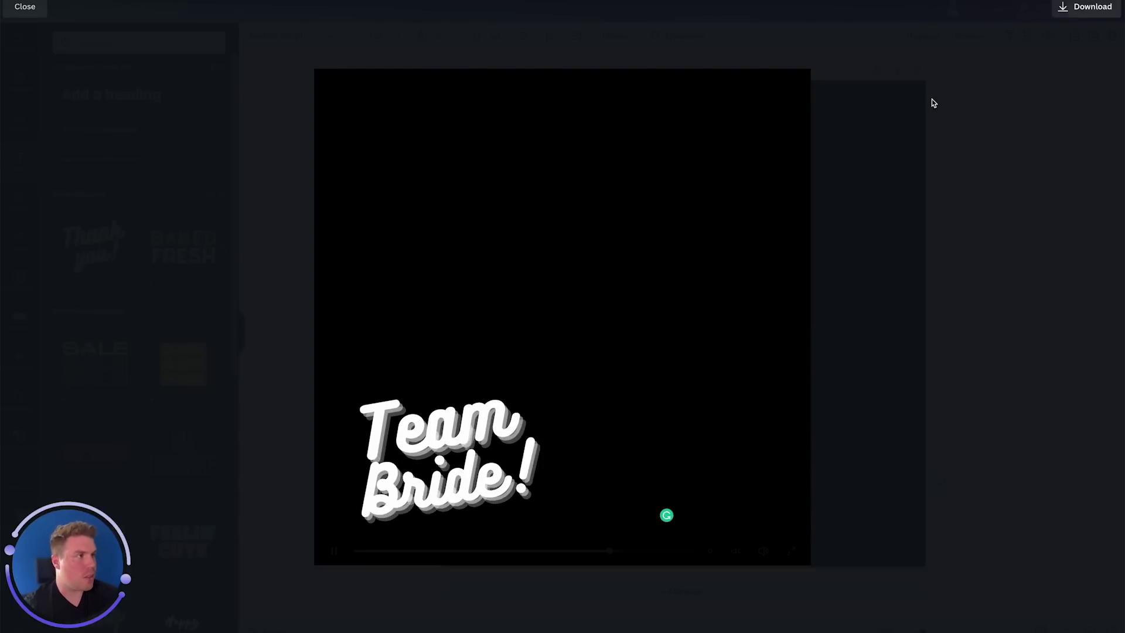
- Download only Page 2 of the design as an MP4 video
left_click(1087, 7)
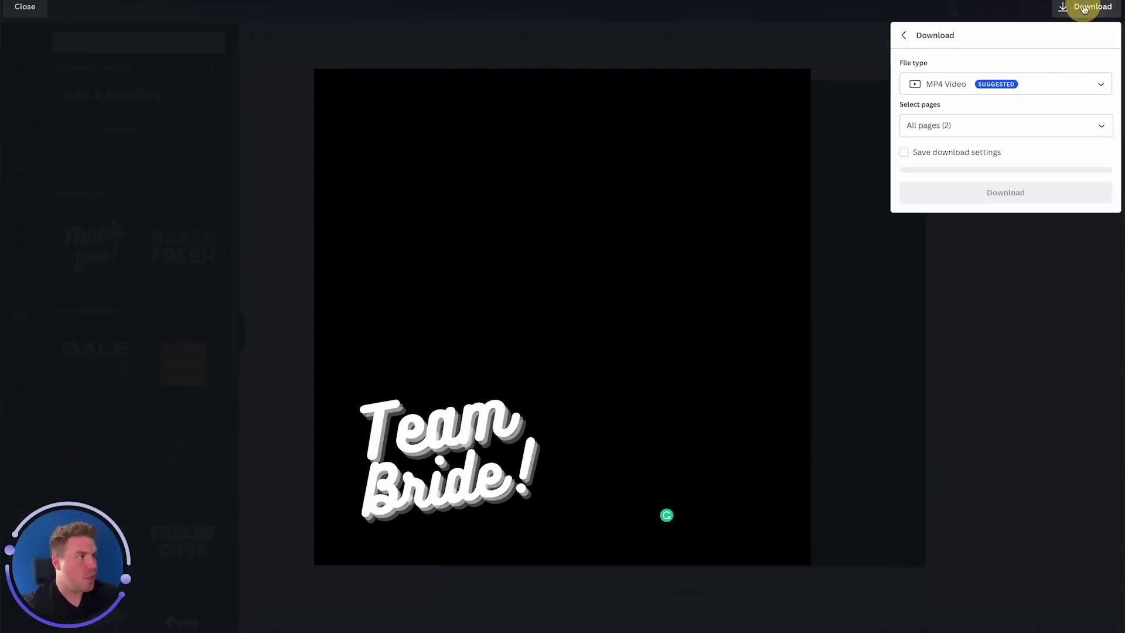
left_click(963, 128)
left_click(1100, 158)
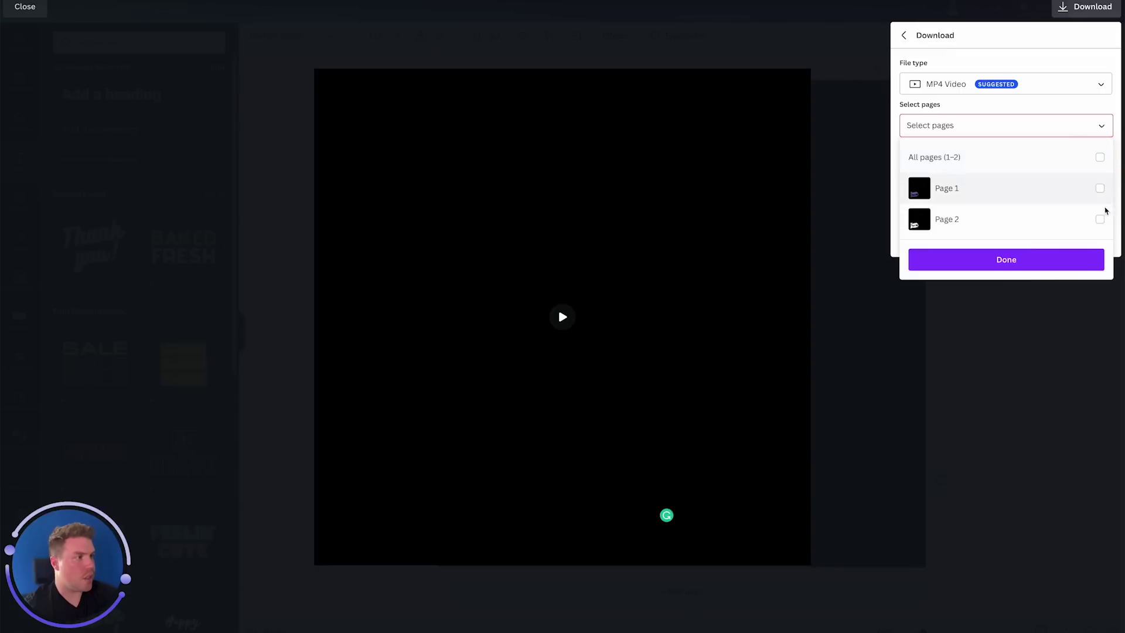
left_click(1100, 219)
left_click(990, 262)
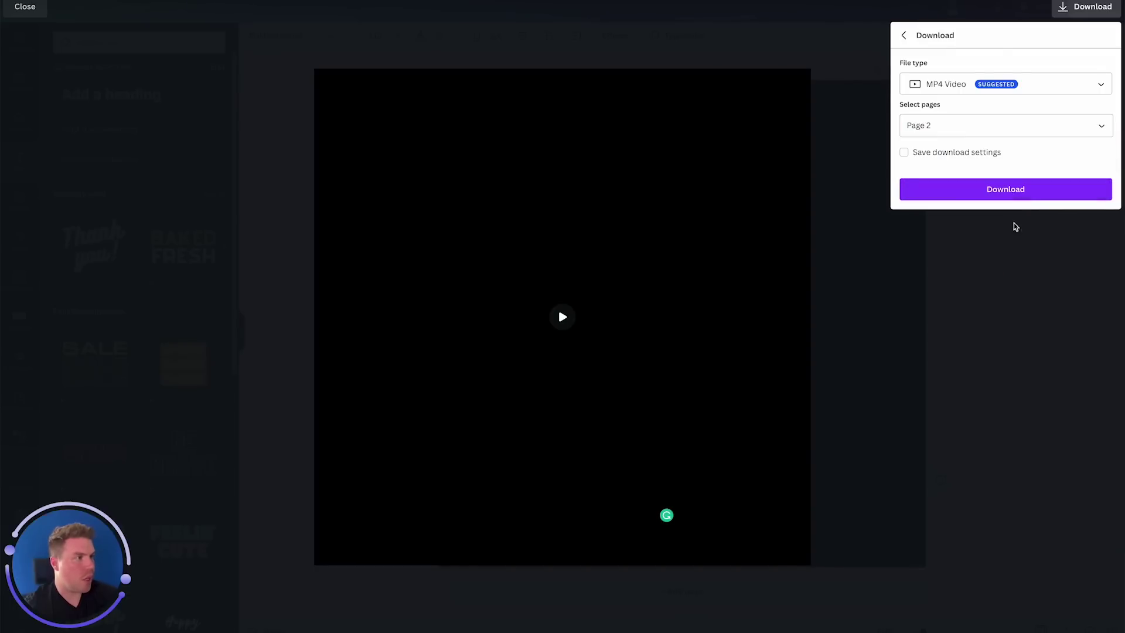
left_click(1003, 189)
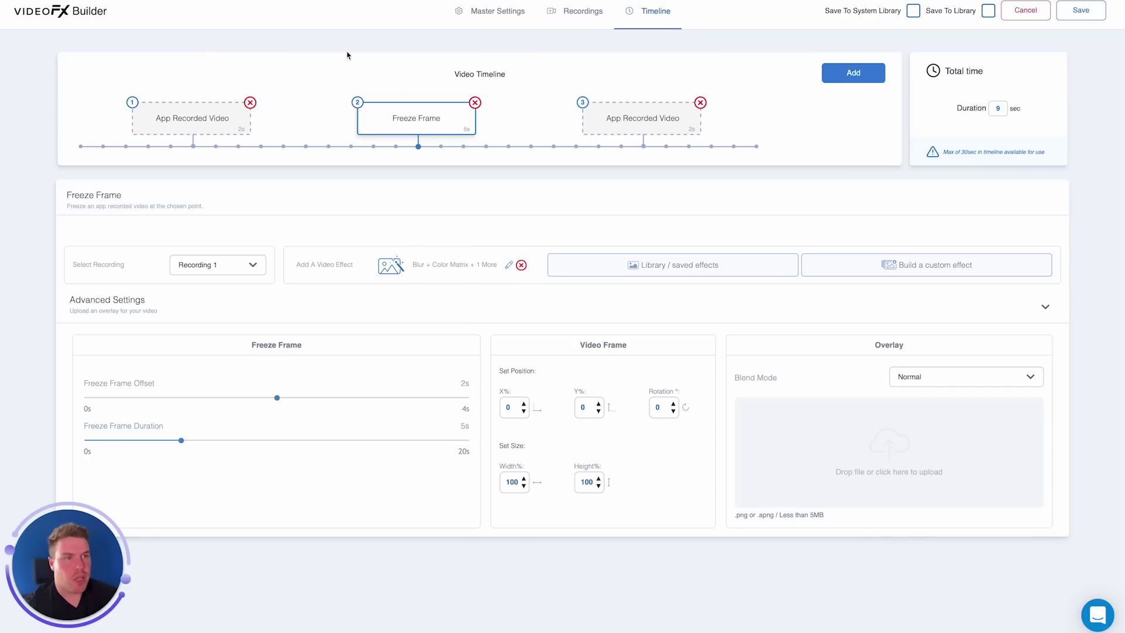
- In Effect Builder, show layer 4 'Overlay', which currently holds a video file
left_click(434, 267)
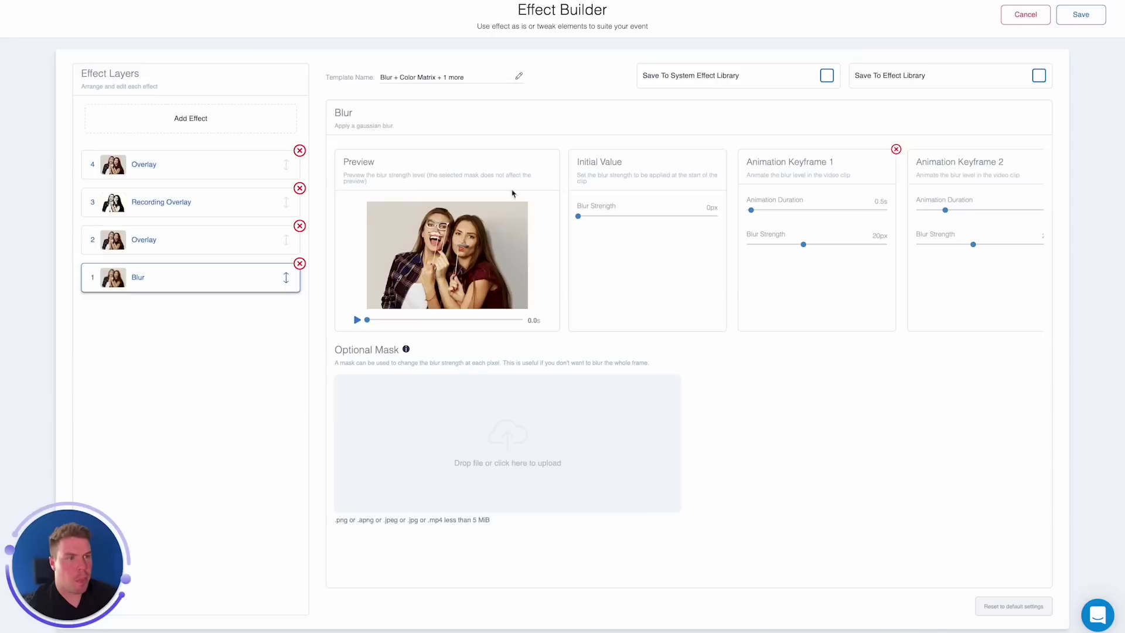
left_click(169, 173)
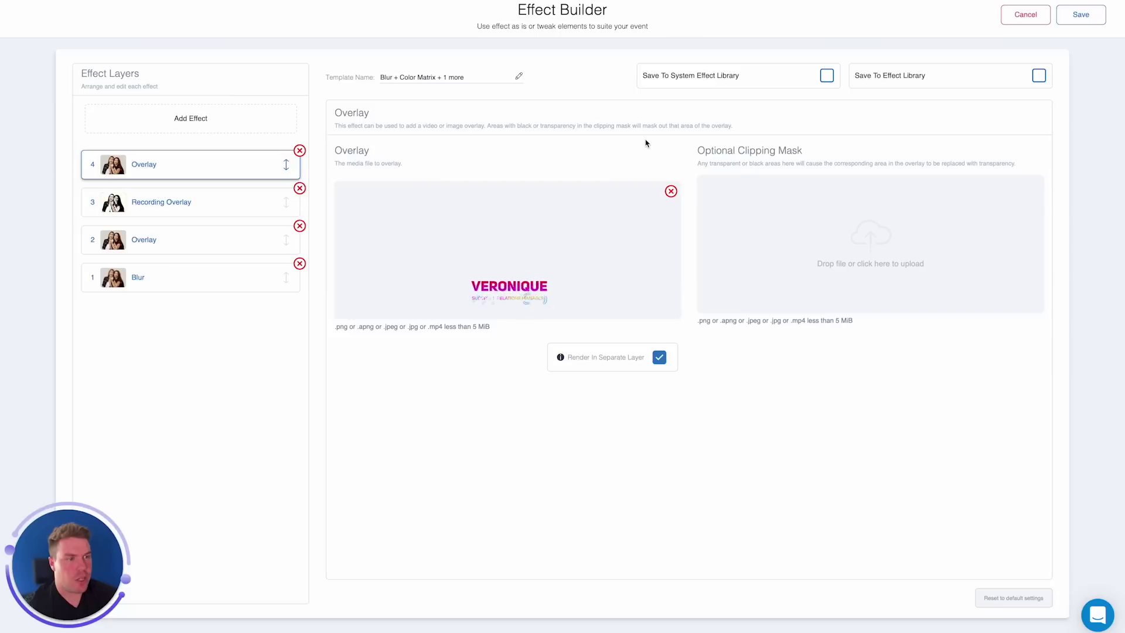
mouse_move(486, 286)
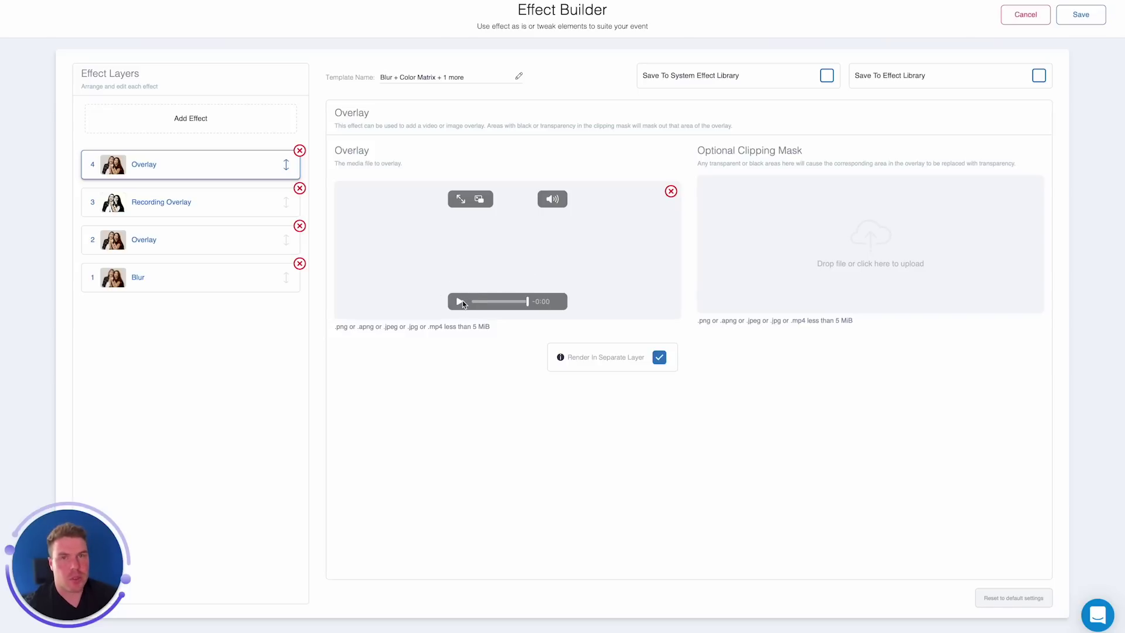
- Replace the overlay video with Team-3.mp4 after previewing it
left_click(671, 190)
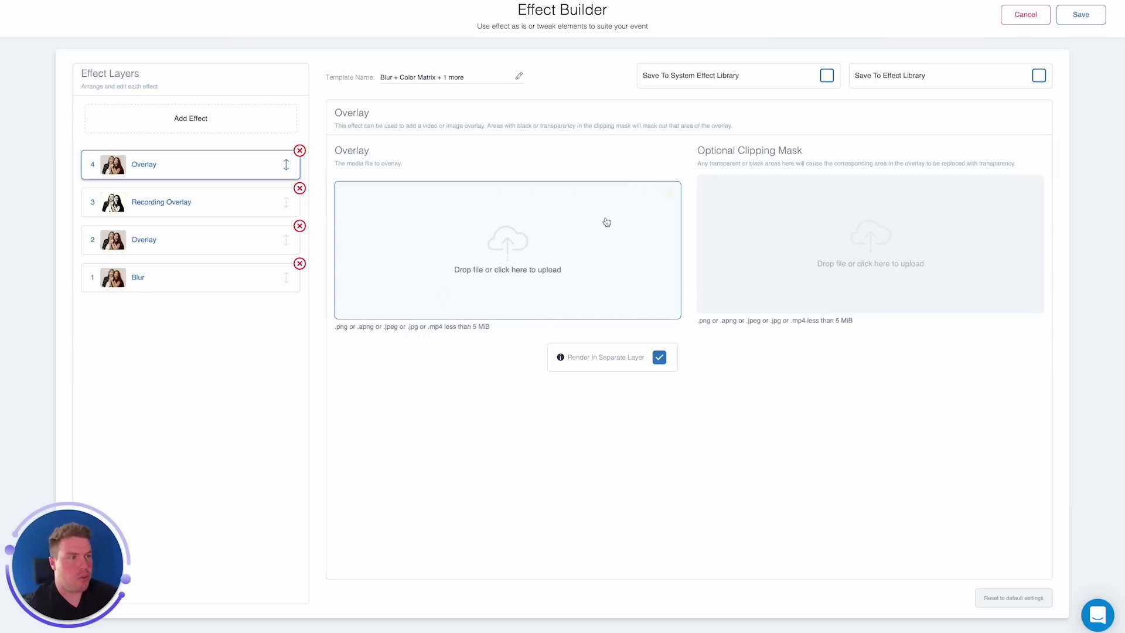
left_click(496, 253)
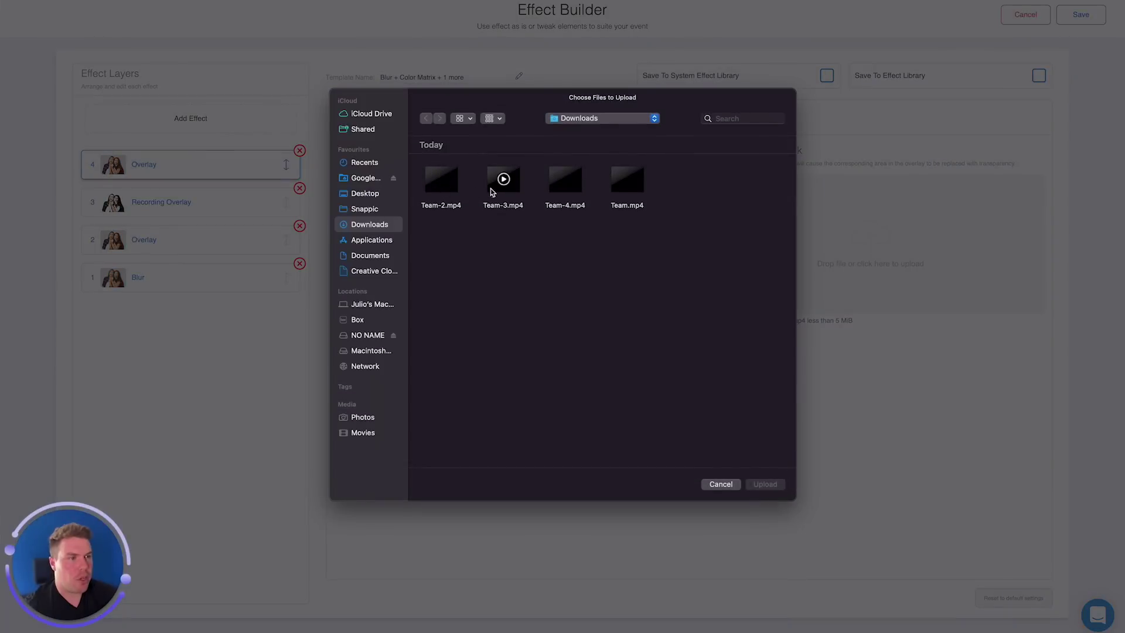
left_click(500, 188)
key("space")
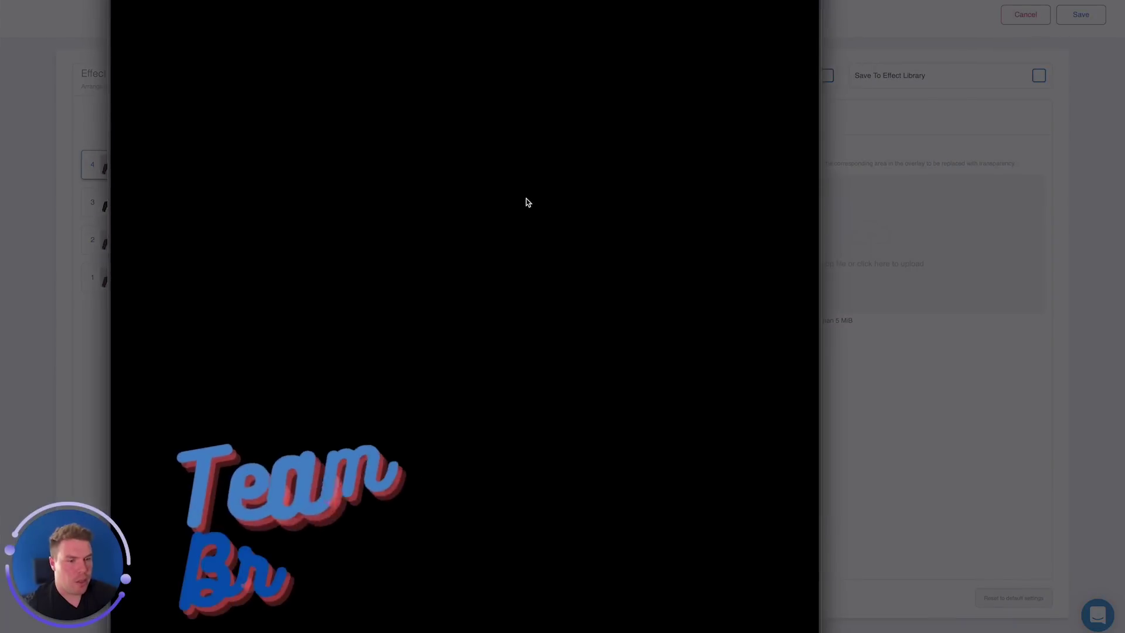
key("space")
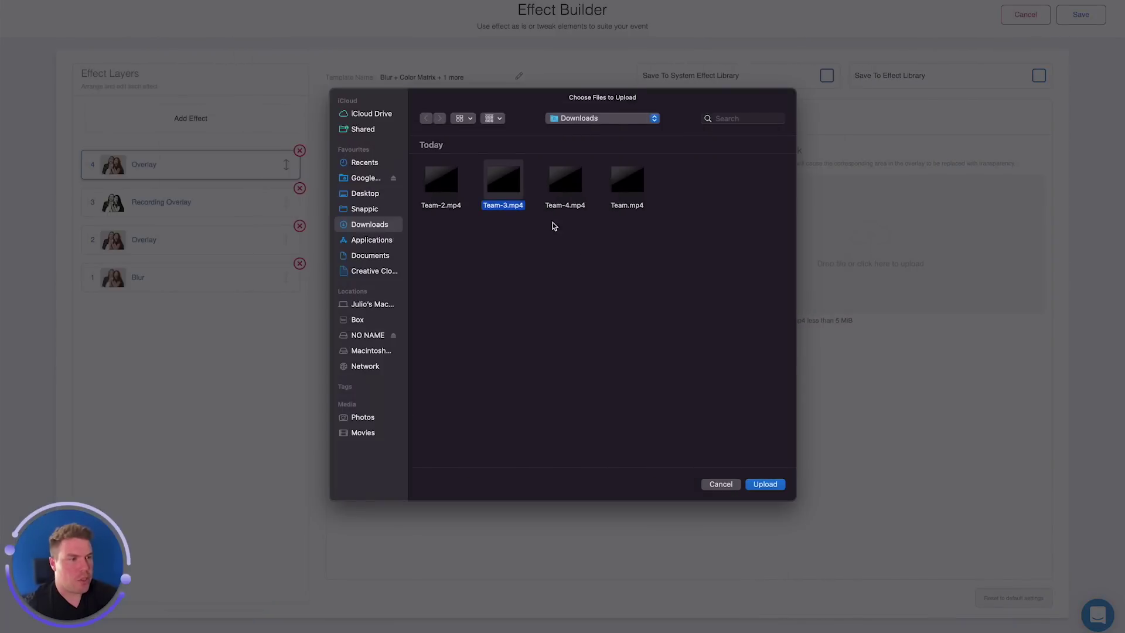
left_click(765, 484)
- Upload the white Team Bride! video as the clipping mask, check both, and save the effect
left_click(768, 183)
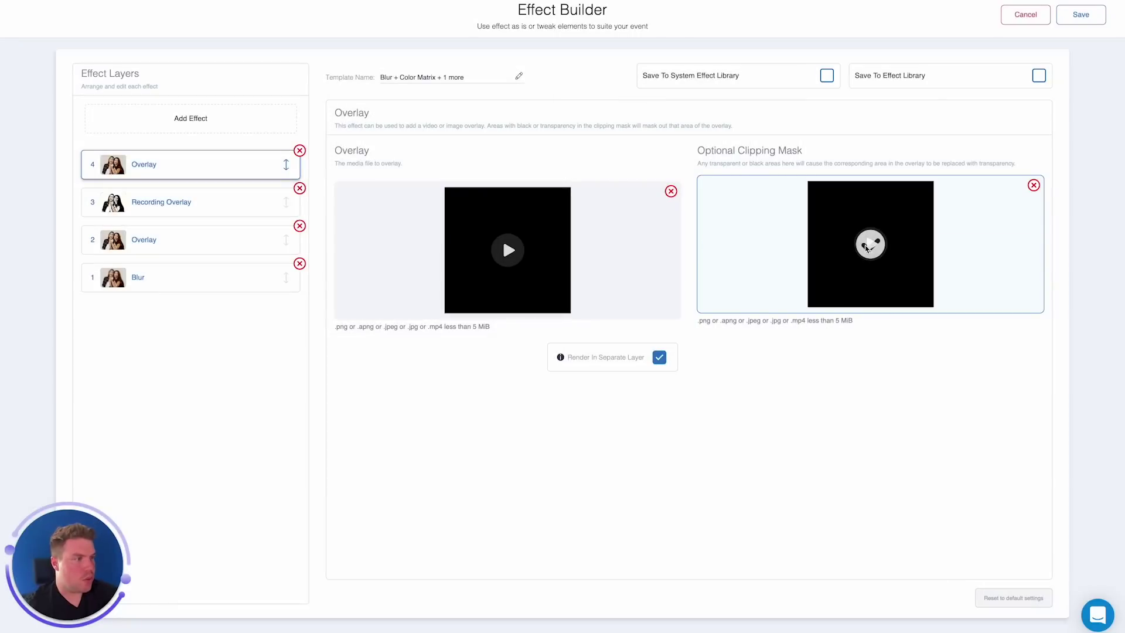
left_click(866, 246)
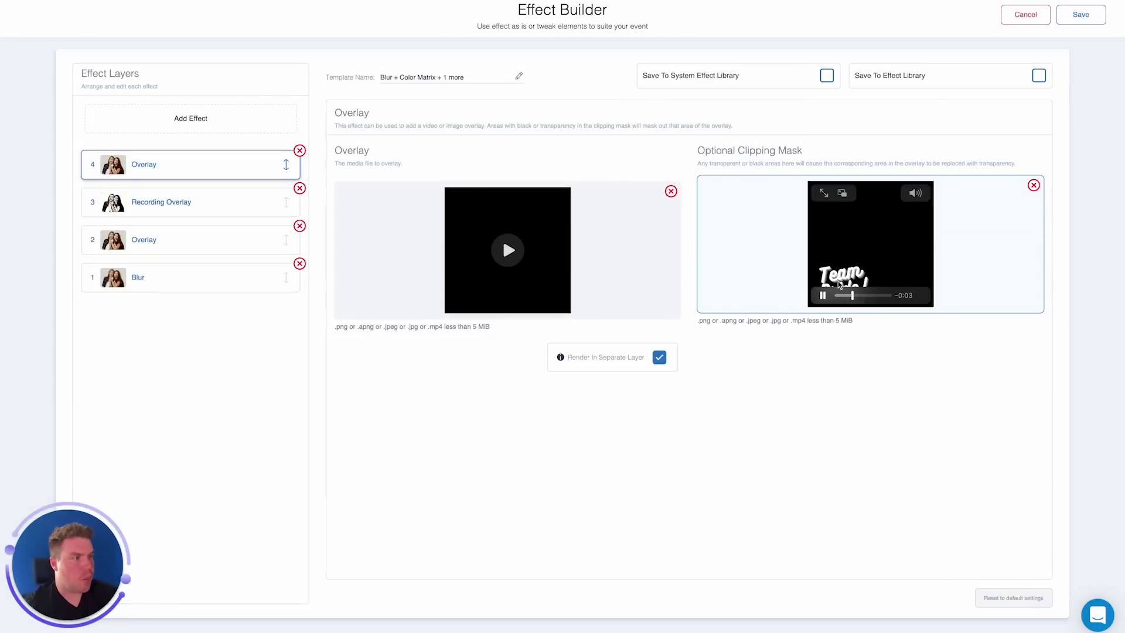
left_click(509, 250)
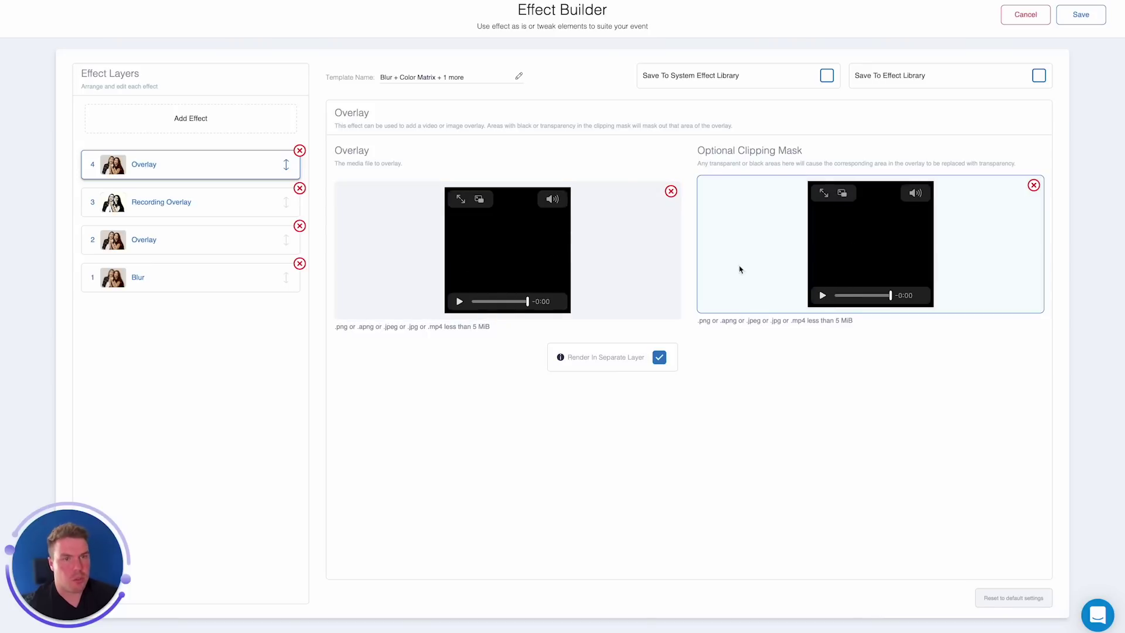
left_click(1083, 16)
- Save the new video template and commit the changes to the event's Video templates
left_click(1080, 12)
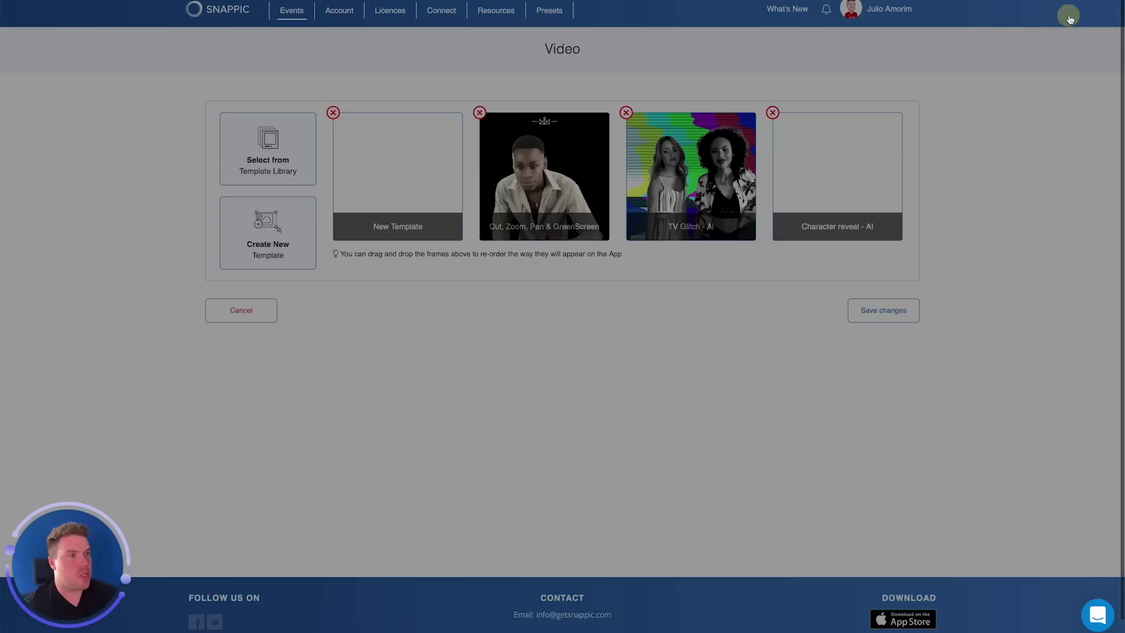
left_click(868, 309)
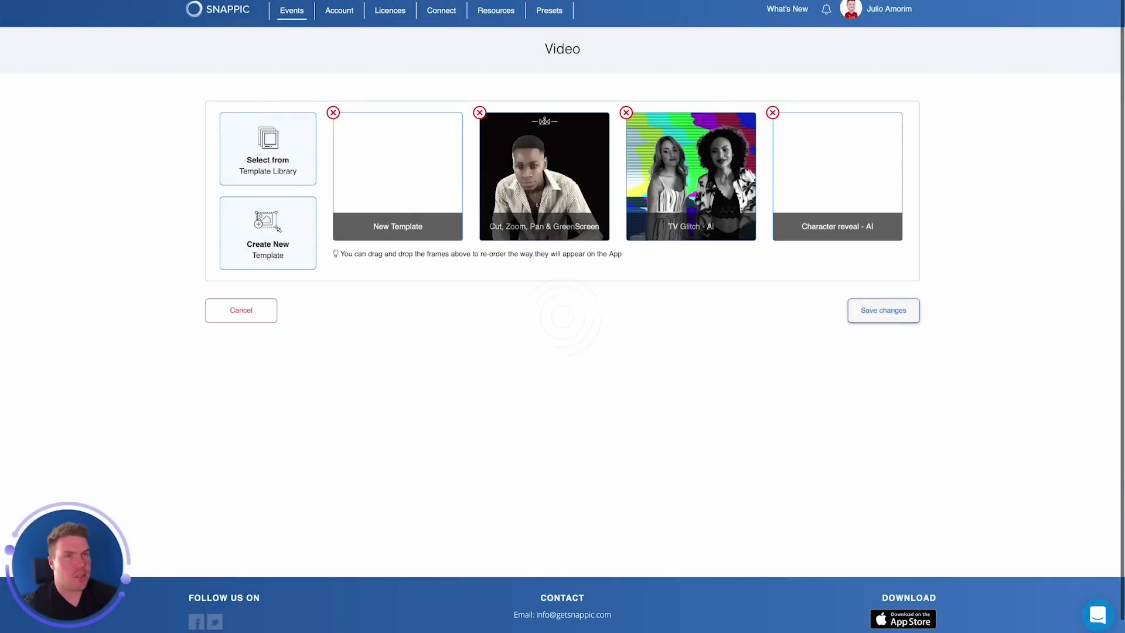